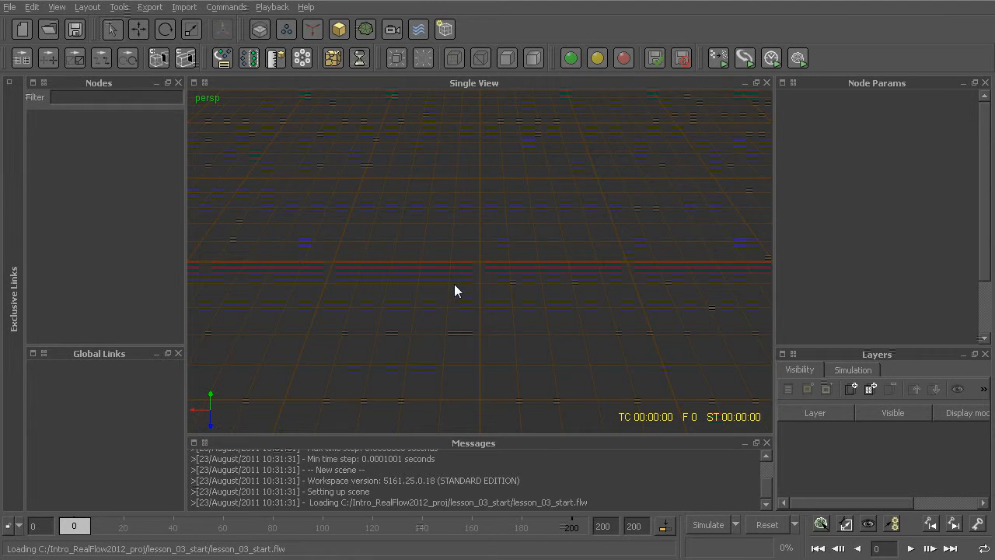
Switch the scene viewport to the four-pane Quad View layout
left_click_drag(451, 282, 499, 301, "alt")
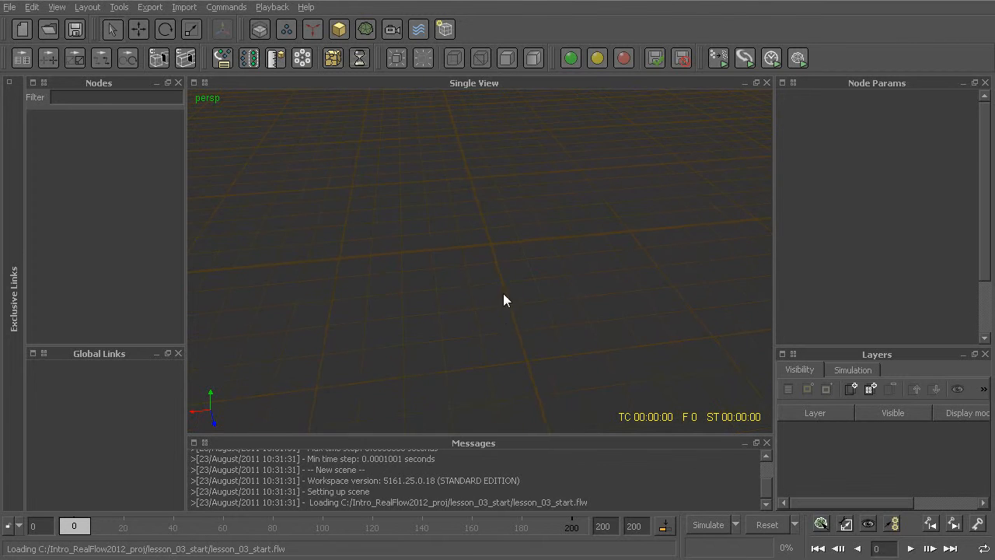
left_click_drag(515, 351, 568, 345, "alt")
left_click_drag(545, 303, 425, 296, "alt")
left_click_drag(541, 319, 512, 316, "alt")
left_click(193, 82)
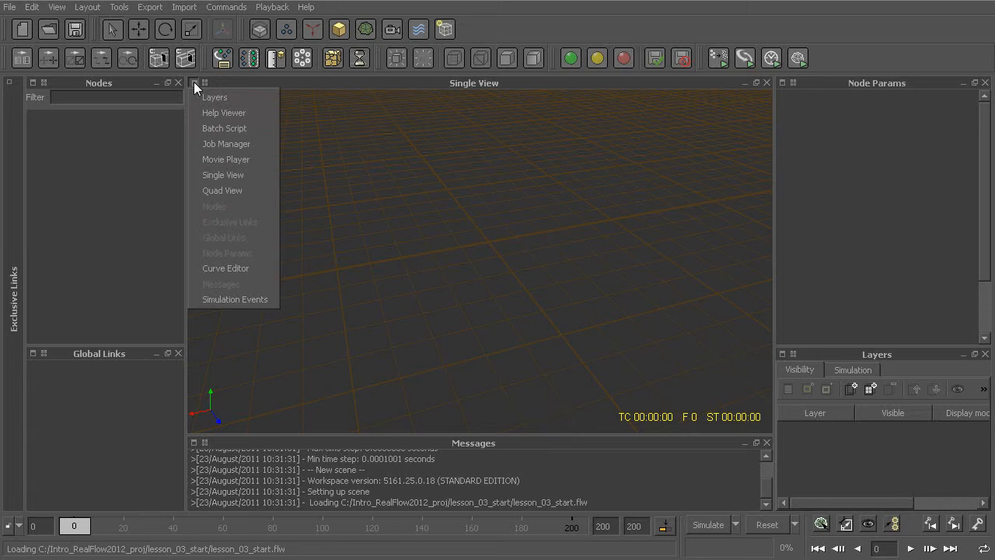
left_click(241, 196)
left_click_drag(342, 155, 435, 204, "alt")
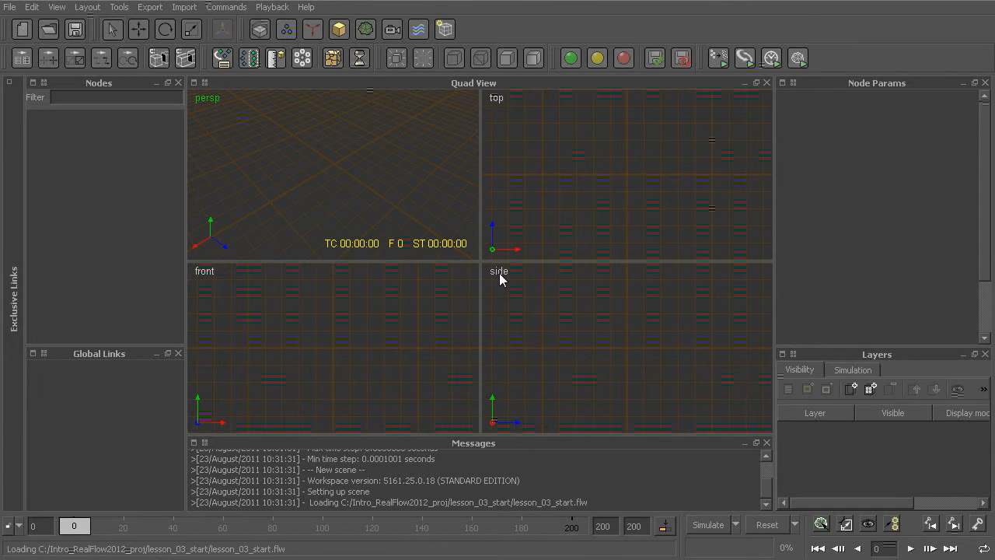
Return the viewport to the Single View layout
left_click(195, 84)
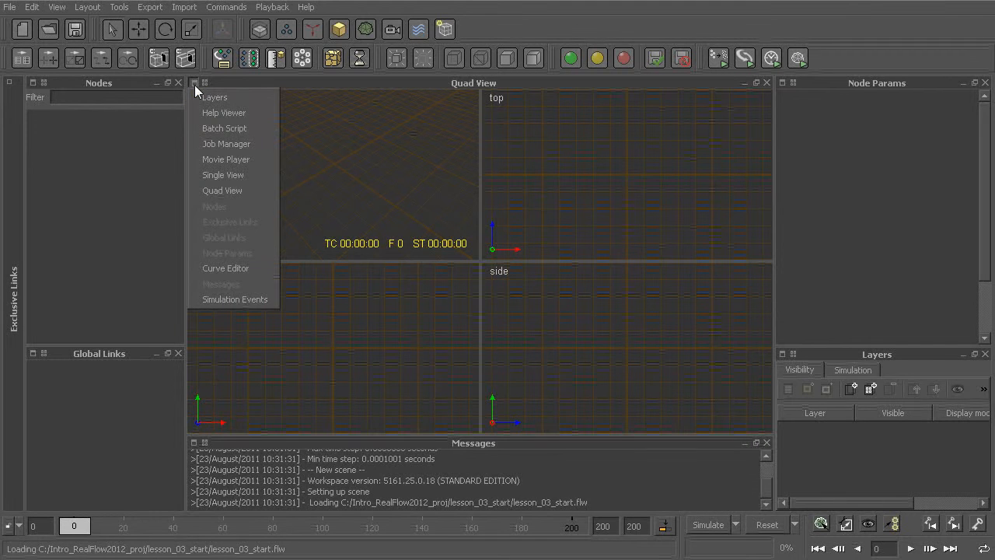
left_click(210, 176)
left_click_drag(553, 275, 507, 306, "alt")
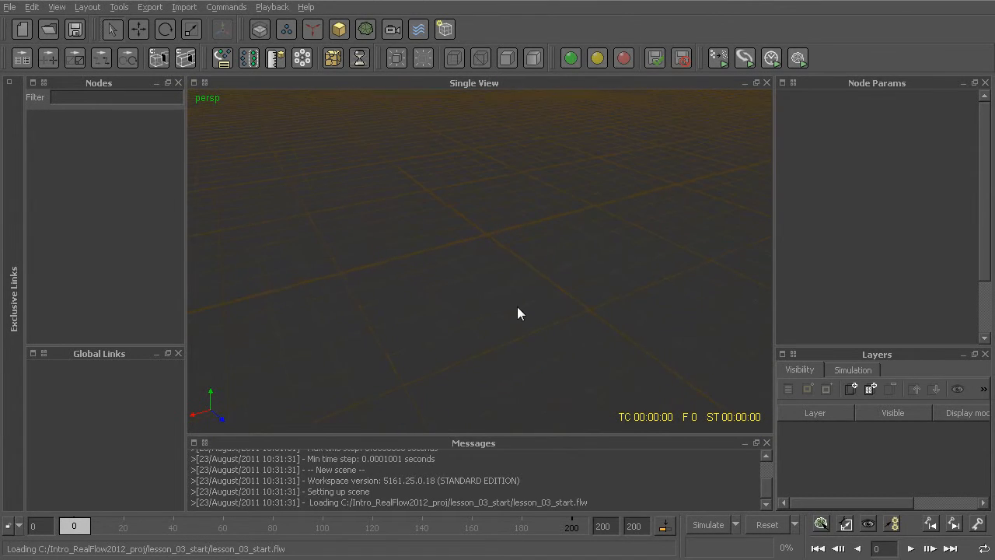
Cycle the single viewport through its preset viewpoints, ending in the perspective view
key("1")
key("2")
key("3")
key("4")
Add a Cube primitive to the scene and select its node
left_click(339, 30)
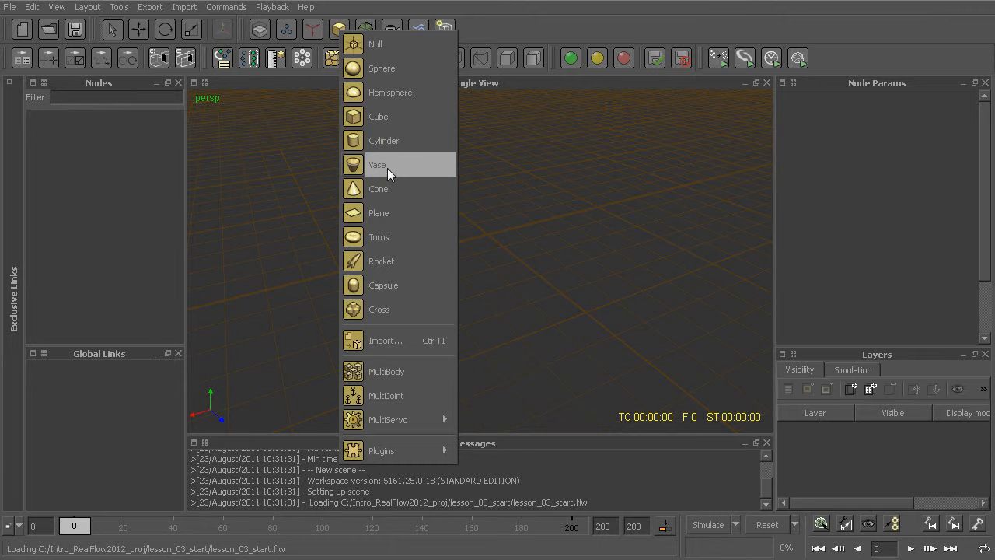
left_click(396, 119)
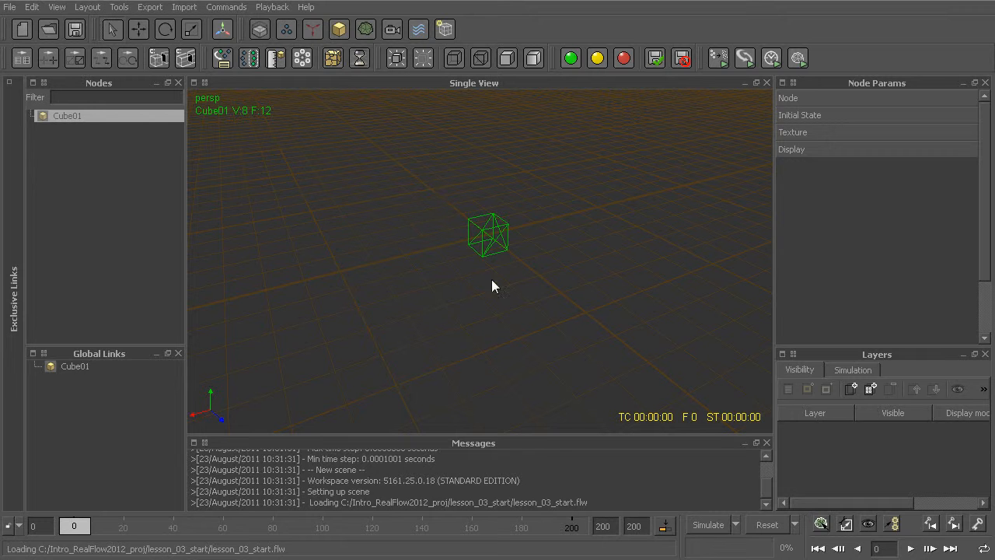
left_click_drag(502, 284, 510, 312, "alt")
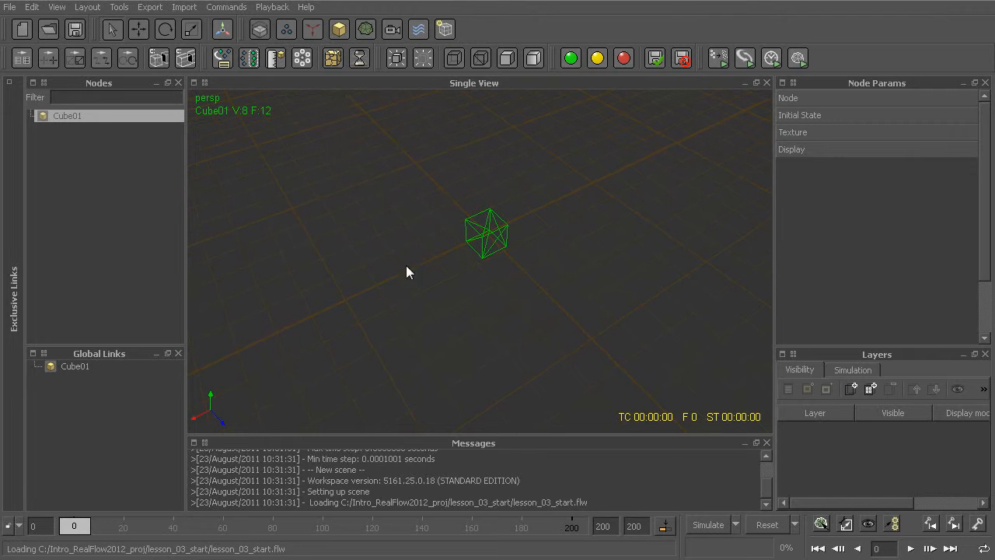
left_click(64, 118)
Add a Rocket primitive to the scene alongside the cube
left_click(339, 29)
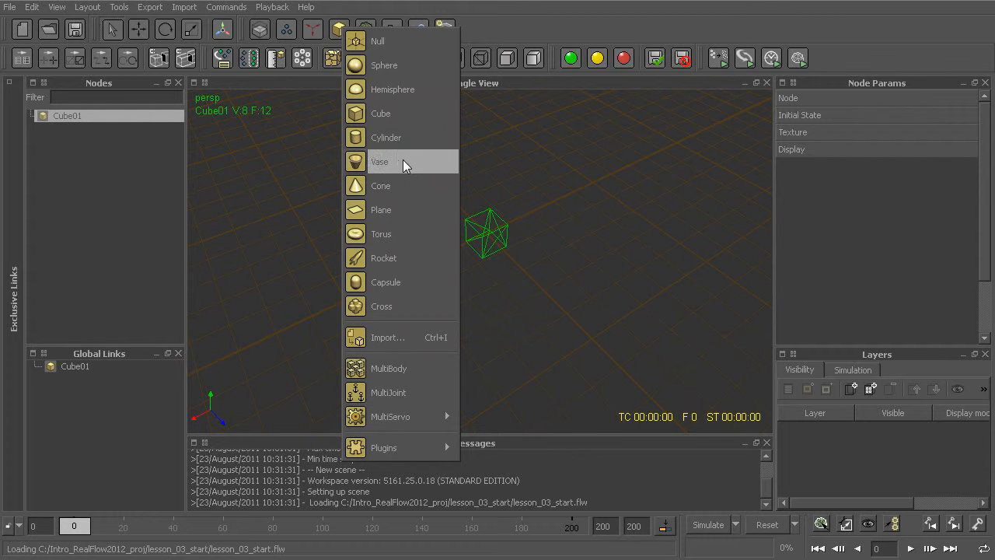
left_click(404, 257)
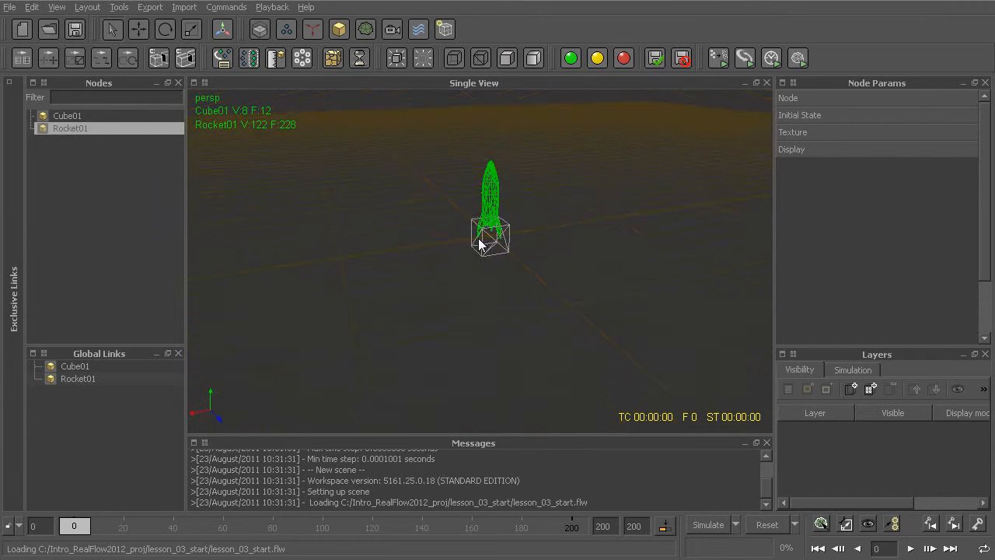
scroll(482, 255, "up", 5)
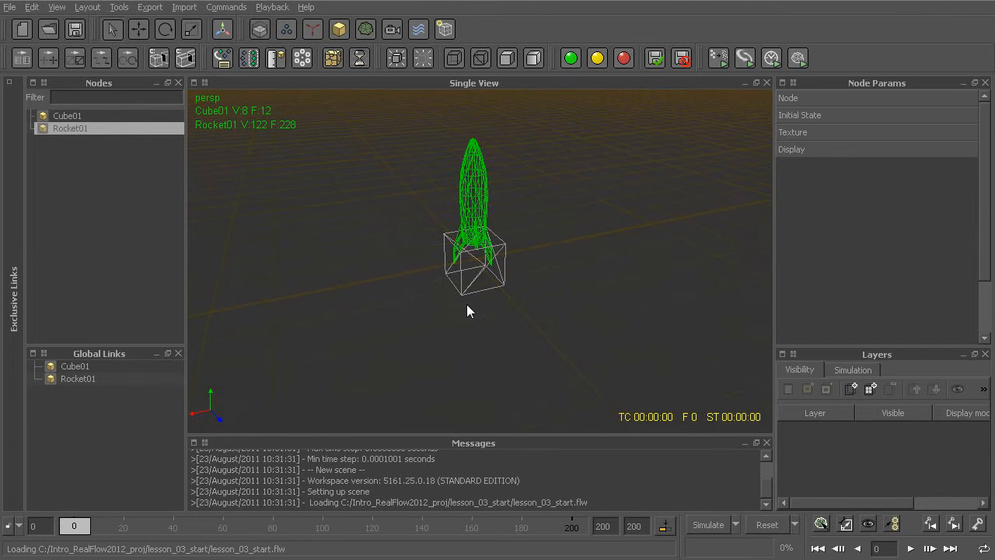
left_click_drag(468, 304, 415, 273, "alt")
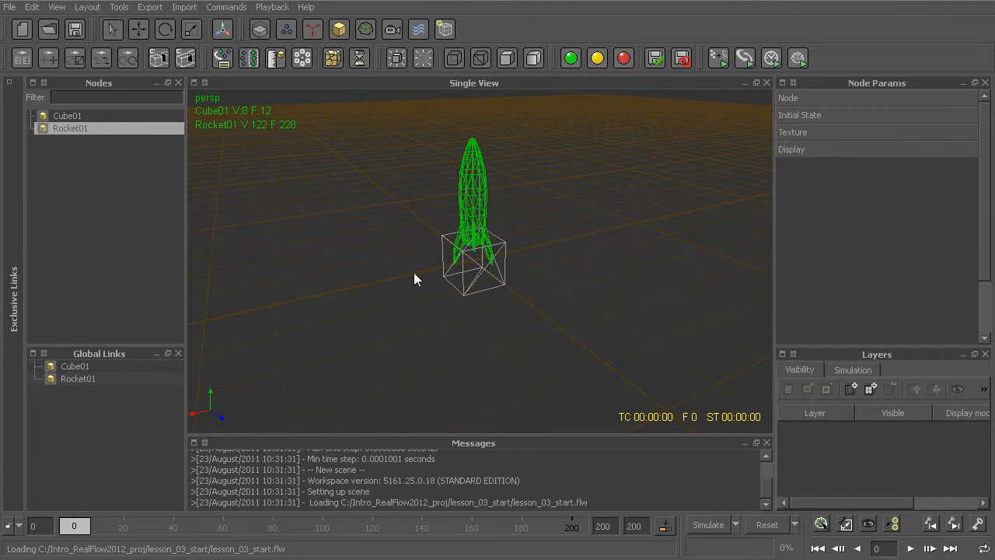
Alternate the selection between the Cube01 and Rocket01 nodes, ending with the cube selected
left_click(56, 116)
left_click(63, 126)
left_click(65, 118)
left_click(67, 126)
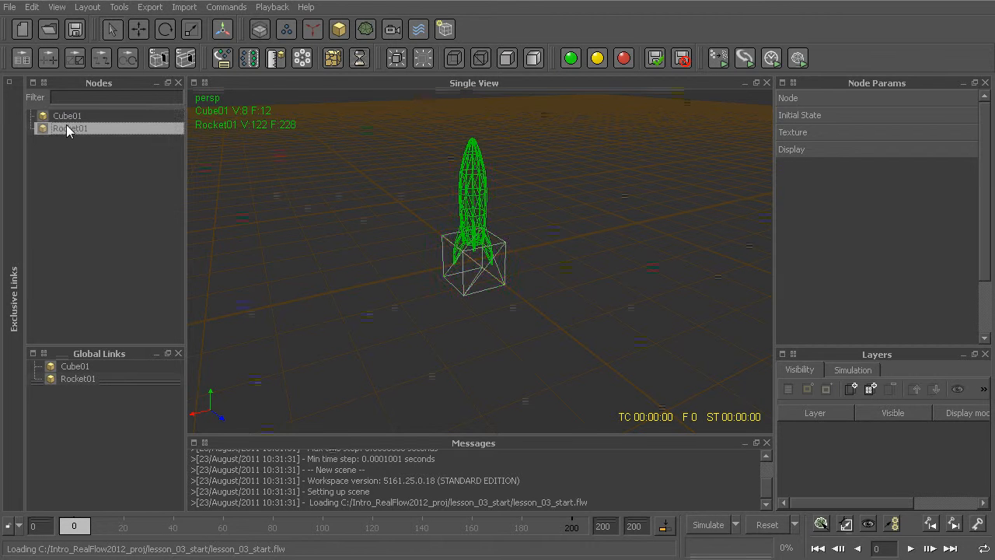
left_click(66, 117)
left_click(67, 128)
left_click(67, 118)
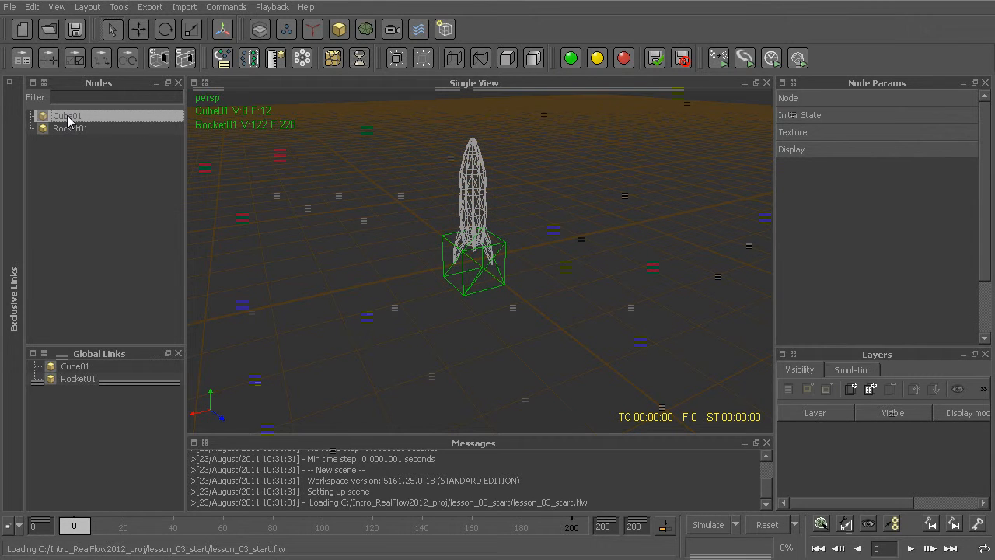
Set the scene shading to Smooth Shaded for all objects
left_click_drag(409, 214, 453, 258, "alt")
right_click_drag(492, 291, 483, 262, "alt")
middle_click_drag(483, 261, 472, 286, "alt")
mouse_move(474, 291)
left_mouse_down("alt")
mouse_move(451, 267)
mouse_move(442, 367)
mouse_move(507, 361)
mouse_move(526, 279)
mouse_move(457, 250)
mouse_move(456, 289)
left_mouse_up("alt")
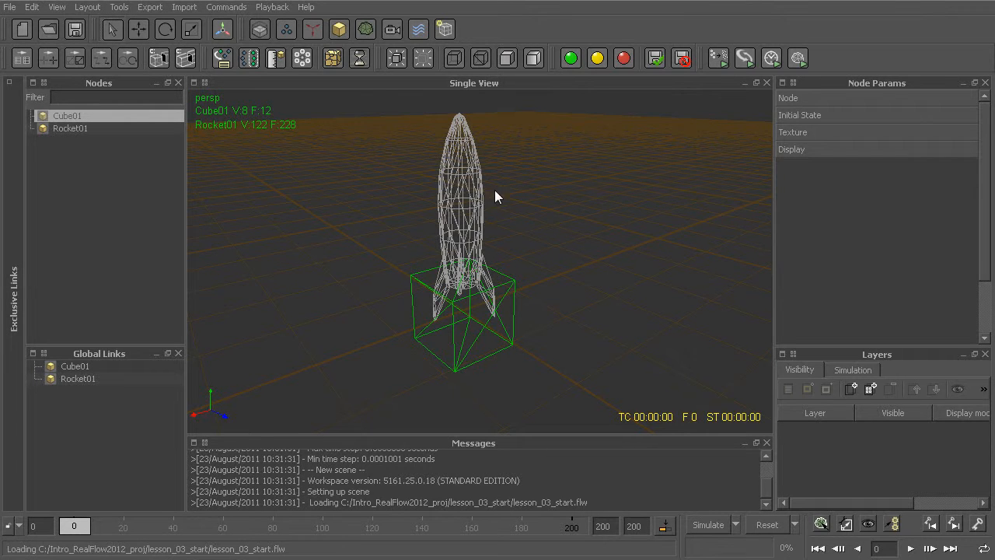
left_click(59, 8)
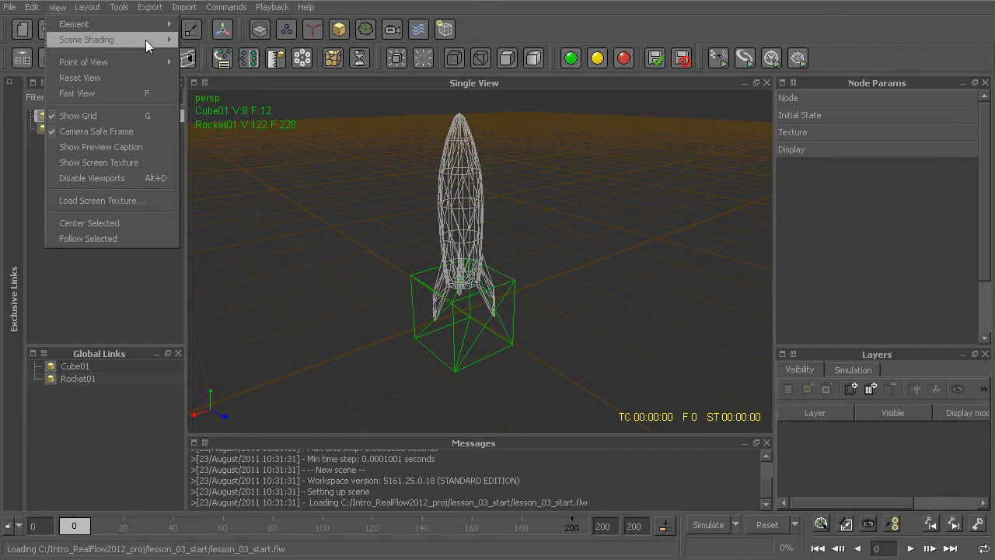
mouse_move(144, 41)
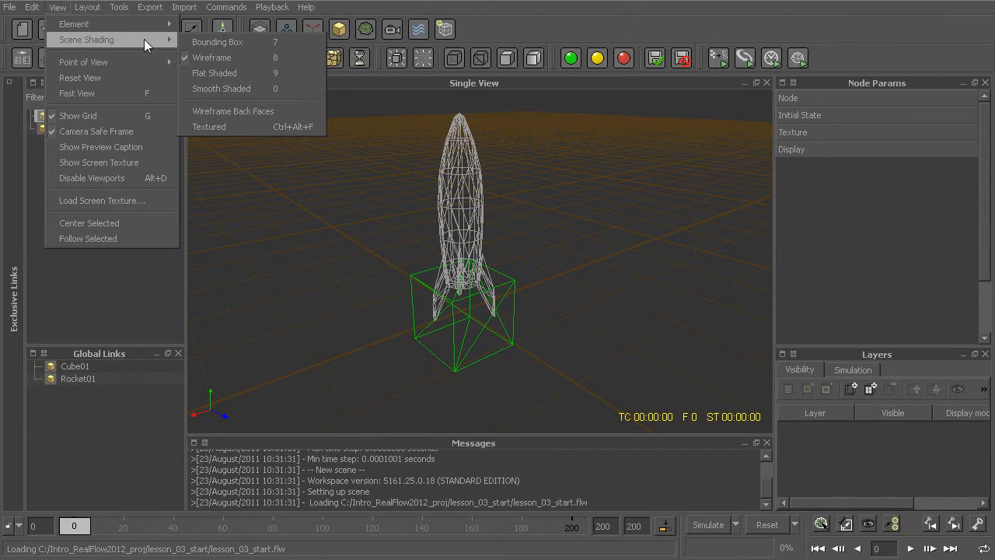
left_click(275, 89)
mouse_move(455, 341)
left_mouse_down("alt")
mouse_move(444, 305)
mouse_move(370, 273)
mouse_move(338, 318)
mouse_move(443, 323)
mouse_move(452, 332)
left_mouse_up("alt")
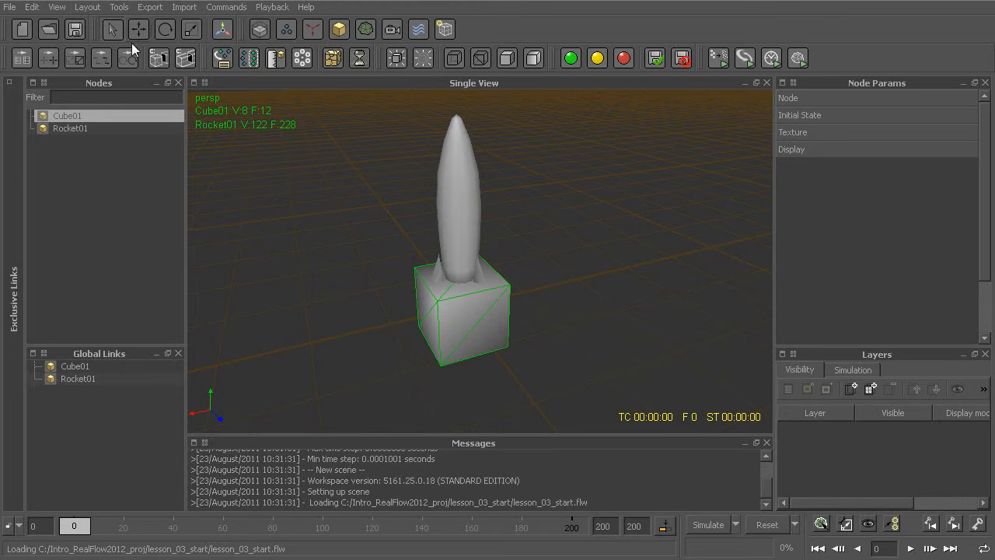
Deselect the cube, then preview the scene in Wireframe shading and return it to Smooth Shaded
left_click(59, 7)
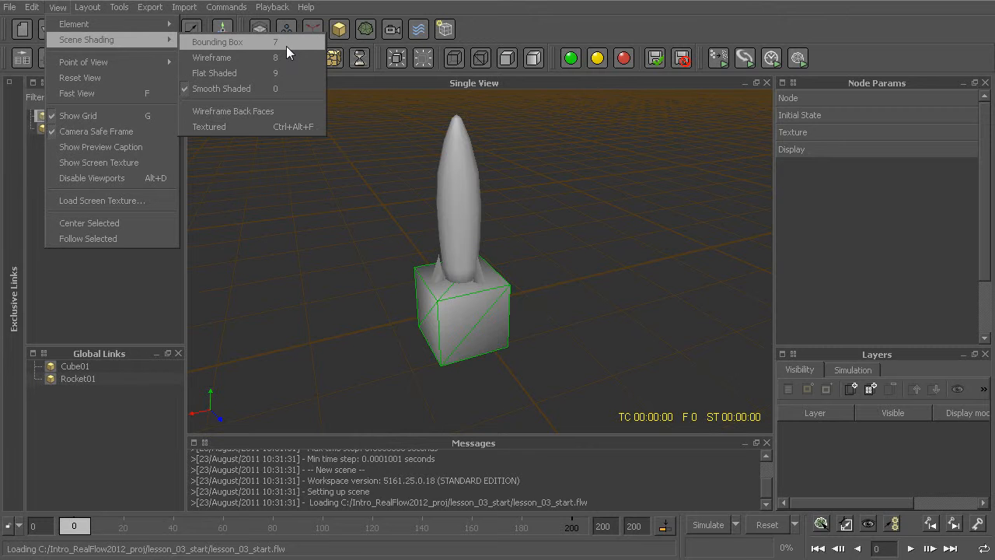
left_click(367, 230)
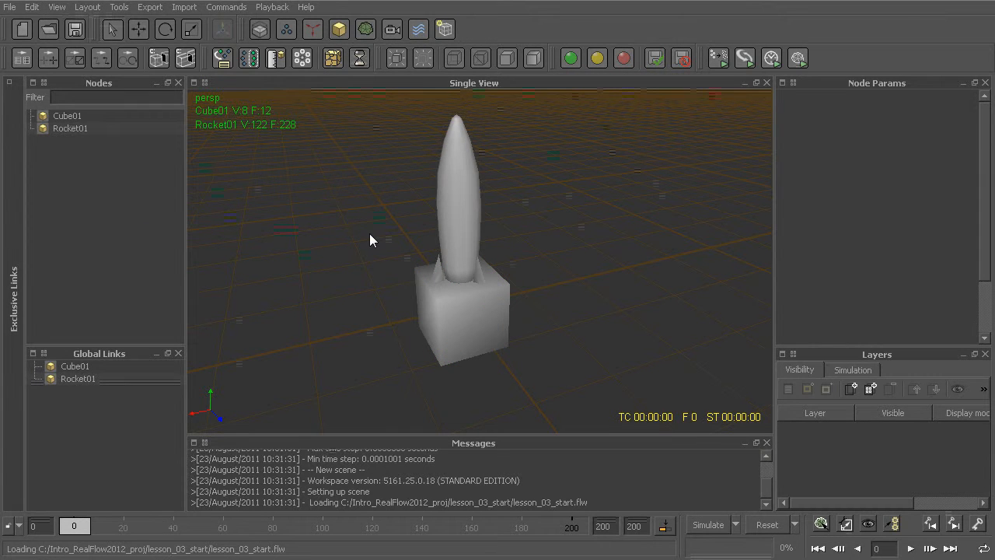
key("8")
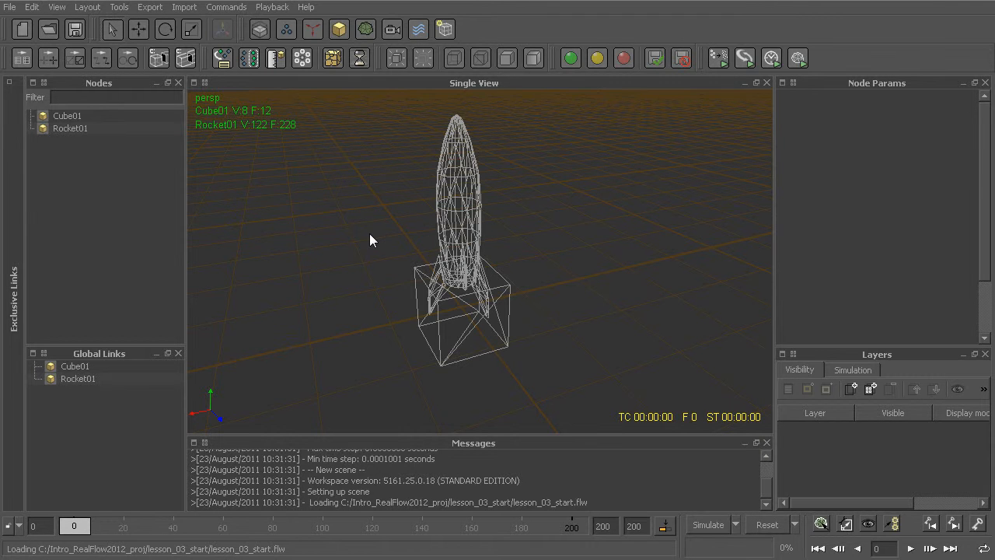
left_click_drag(387, 248, 470, 233, "alt")
Select the rocket and set only its element shading to Wireframe
left_click(469, 213)
left_click(469, 327)
left_click(466, 189)
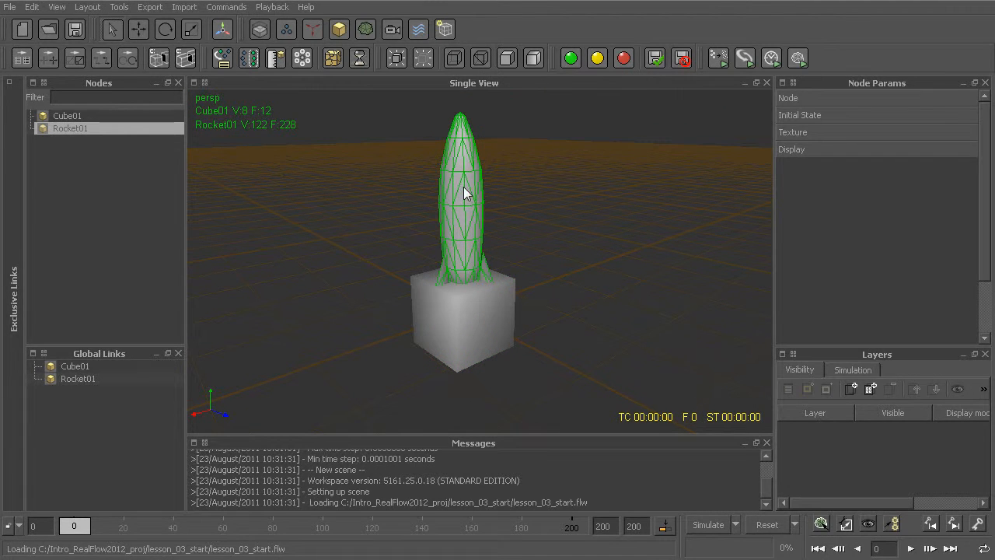
left_click(57, 7)
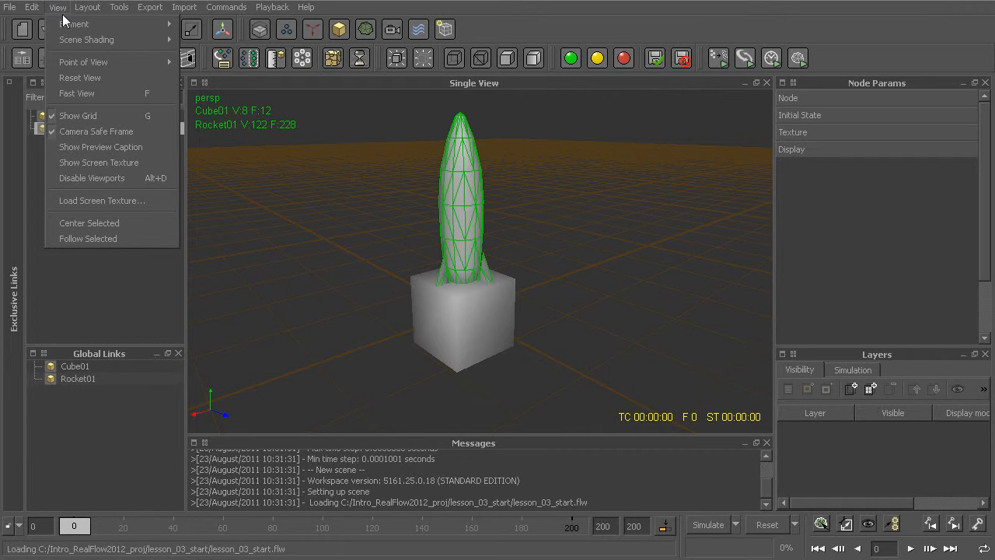
mouse_move(113, 29)
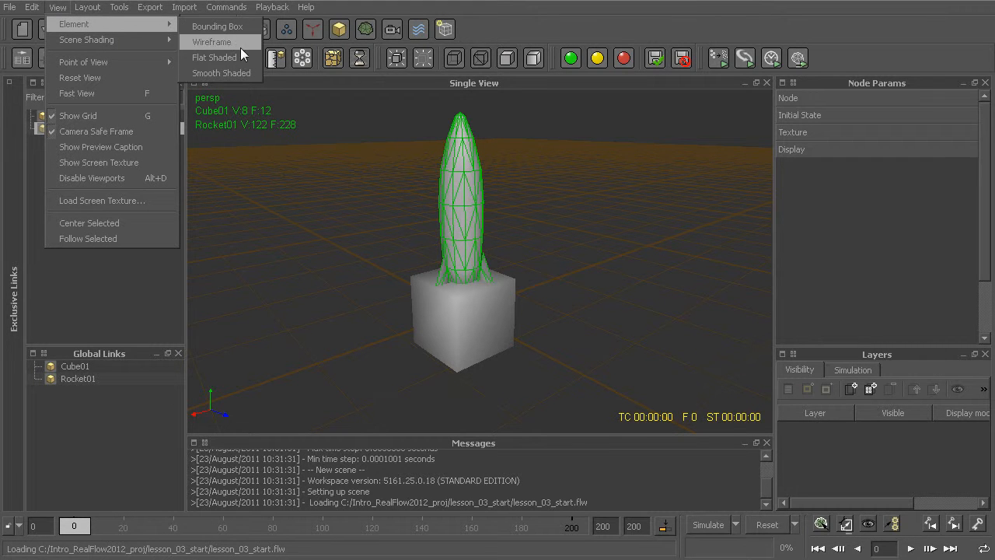
left_click(211, 42)
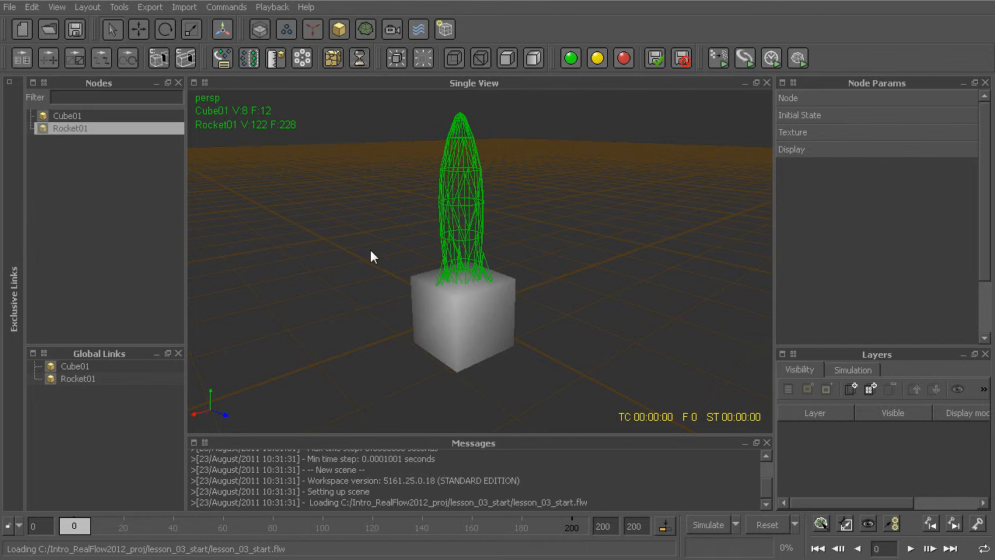
Reselect the rocket and try its display as Bounding Box, Wireframe and Flat Shaded
left_click_drag(370, 244, 323, 235, "alt")
left_click_drag(323, 236, 338, 283)
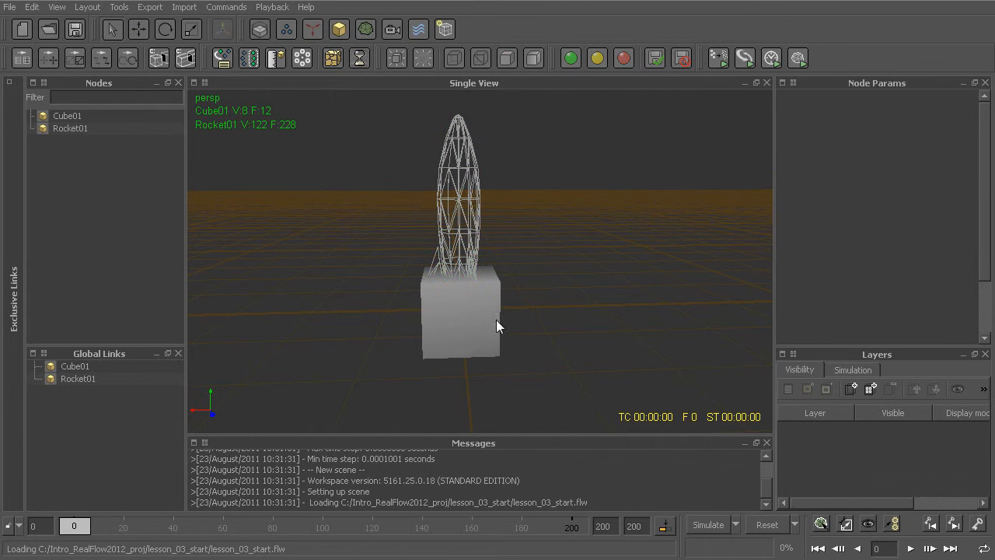
left_click(459, 324)
left_click_drag(417, 136, 491, 169)
left_click_drag(522, 271, 567, 282, "alt")
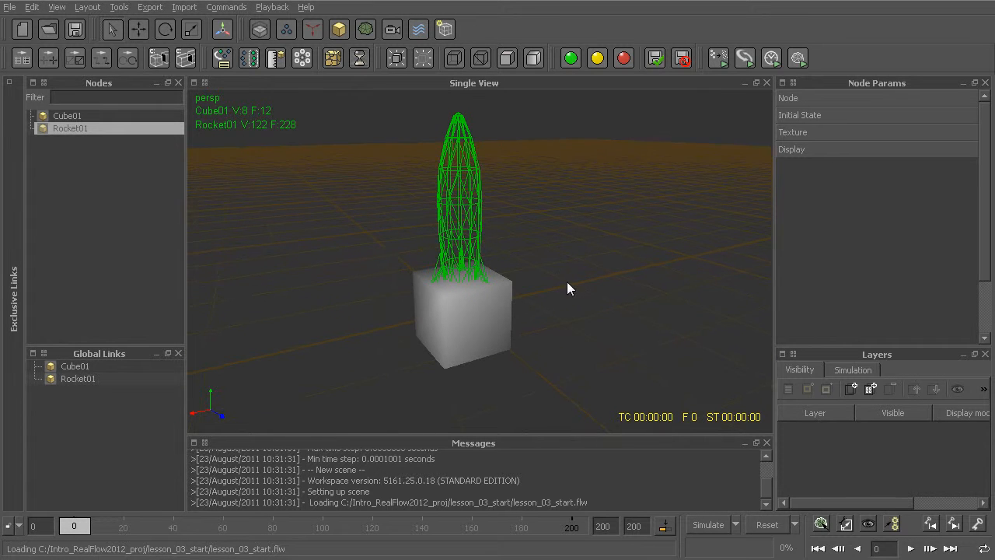
left_click(453, 58)
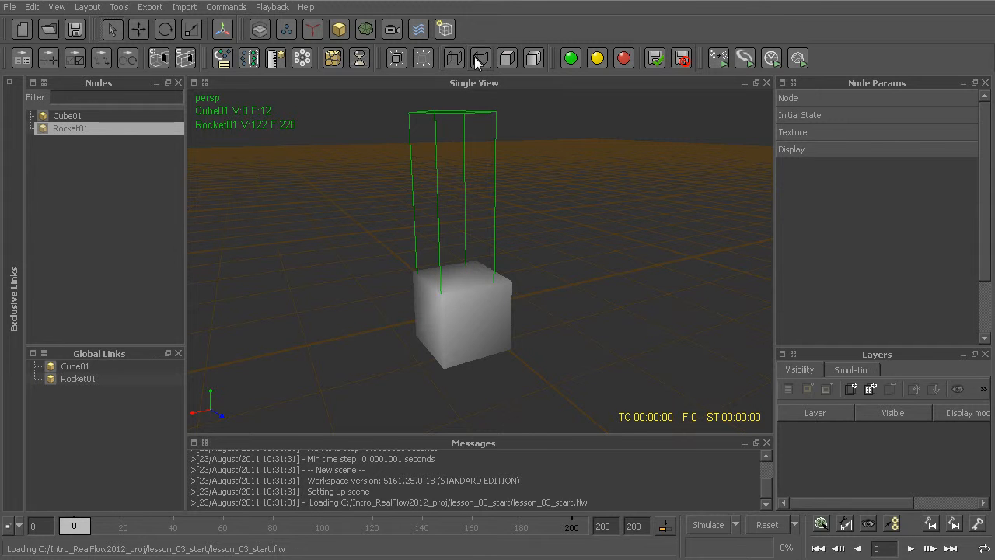
left_click(479, 58)
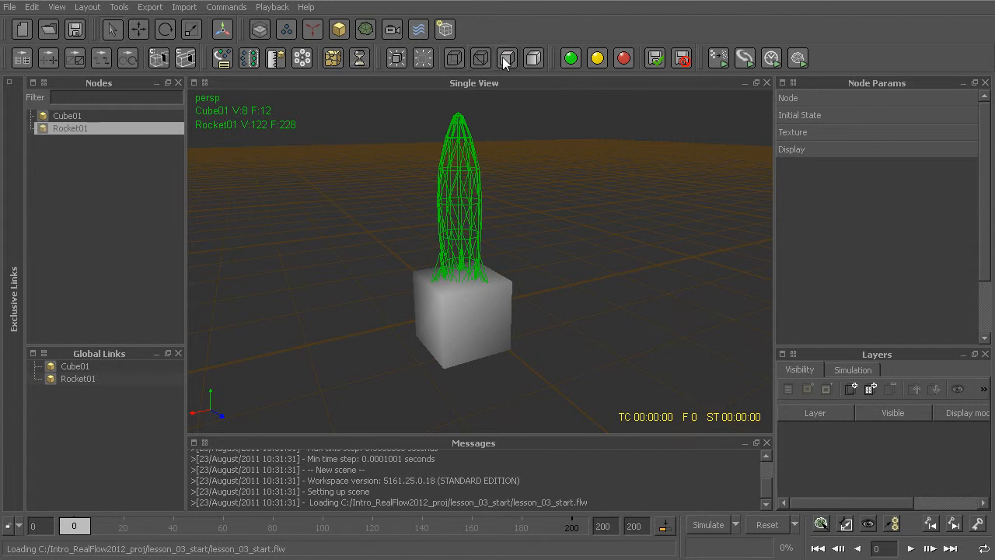
left_click(504, 61)
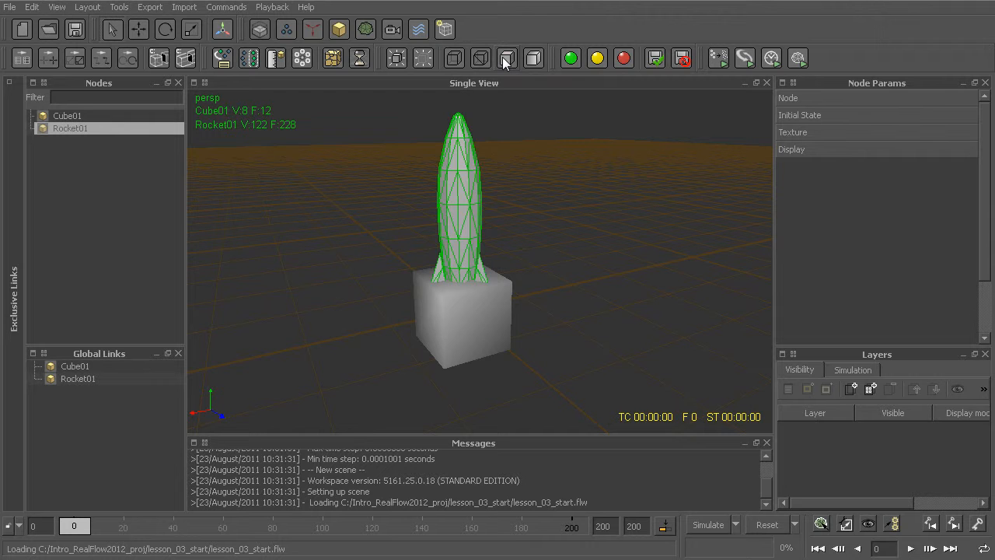
Examine the flat-shaded rocket up close, set its display to Smooth Shaded and deselect it
left_click(544, 203)
mouse_move(448, 250)
right_mouse_down("alt")
mouse_move(509, 262)
mouse_move(430, 245)
right_mouse_up("alt")
left_click_drag(428, 239, 565, 250, "alt")
left_click(502, 138)
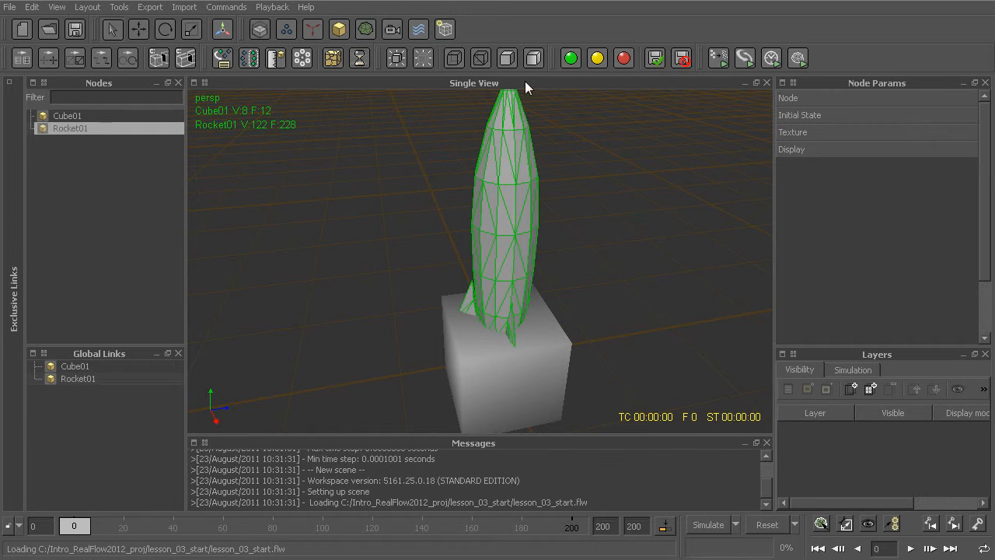
left_click(582, 201)
left_click_drag(583, 202, 596, 278, "alt")
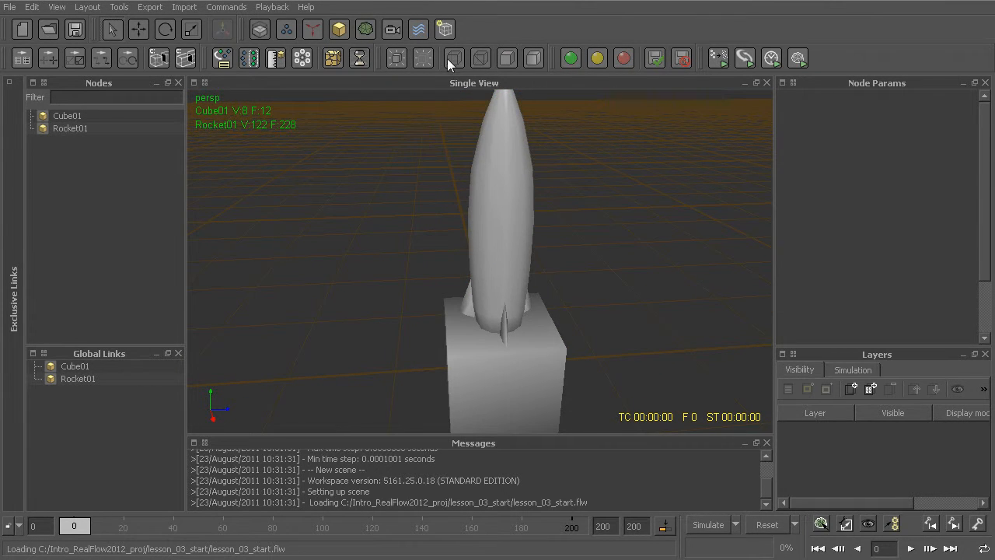
Hide the rocket from the viewport and clear the selection
left_click(510, 186)
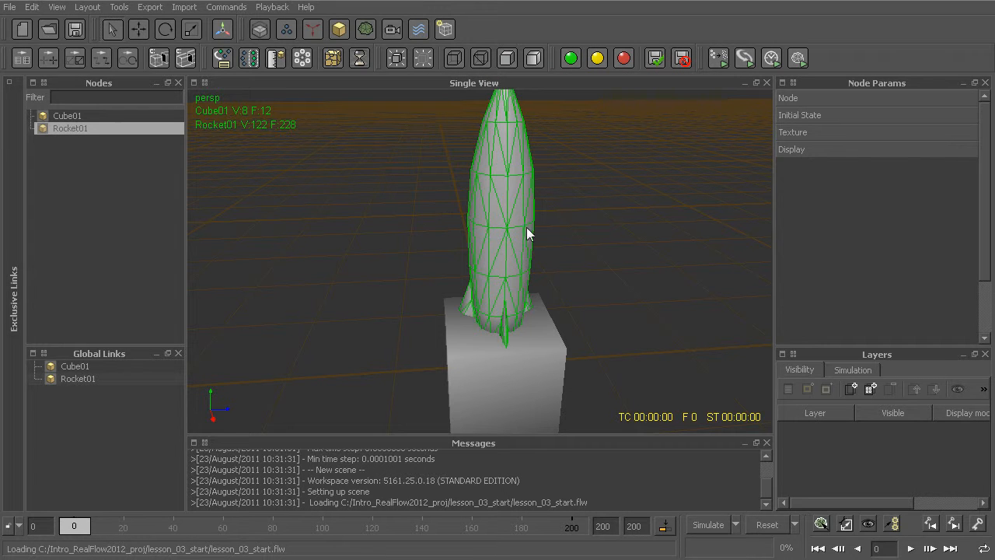
left_click(420, 57)
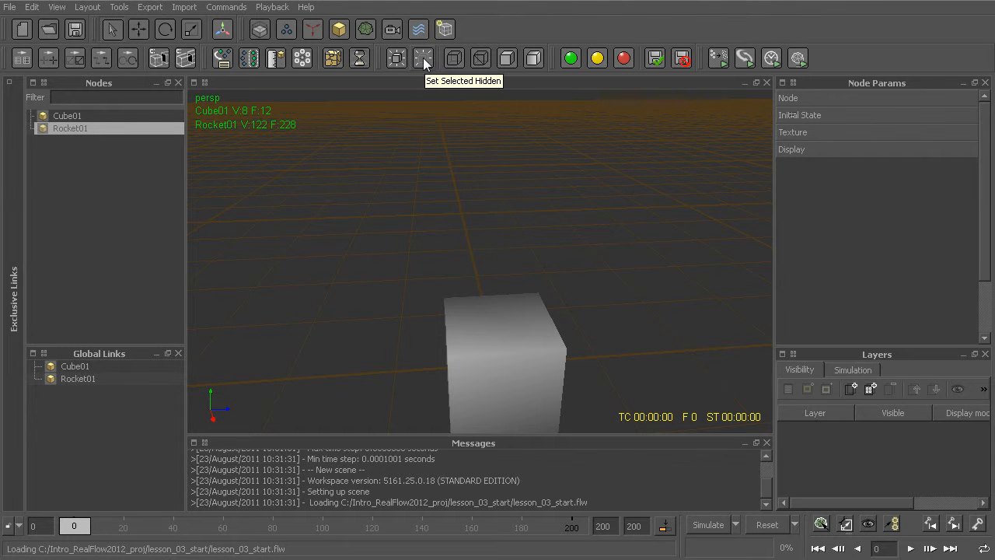
left_click(447, 160)
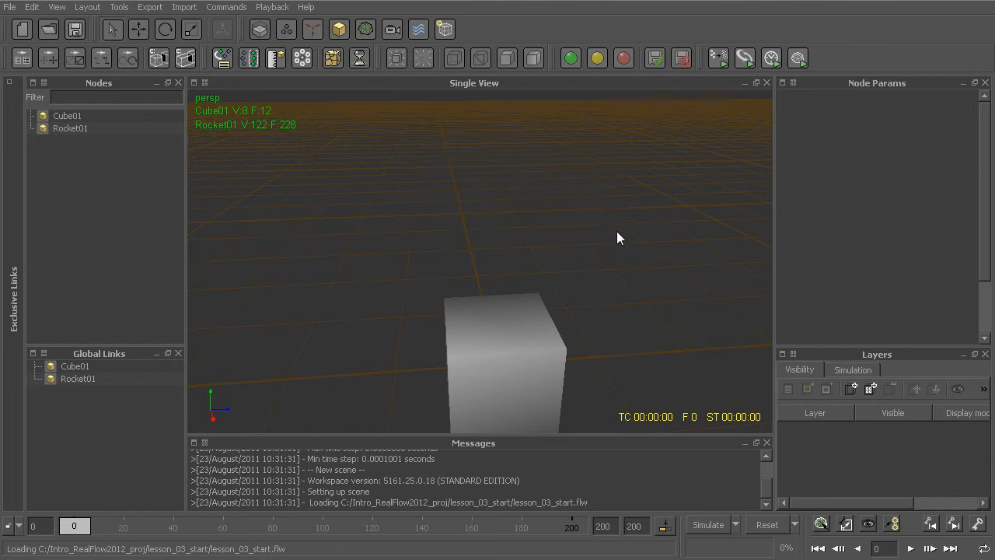
Select the hidden rocket in the node list and make it visible in the viewport again
left_click(67, 129)
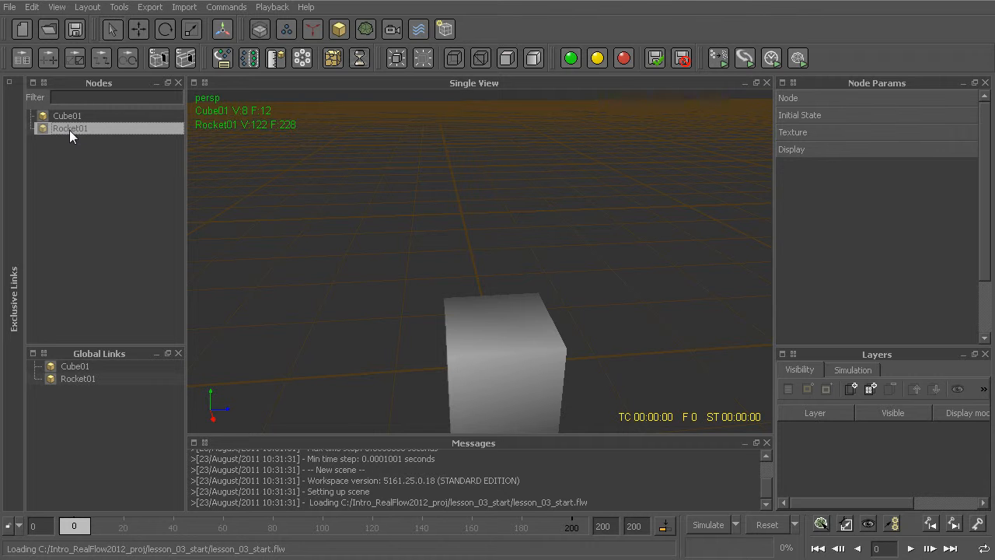
left_click(268, 210)
left_click(81, 127)
left_click(397, 59)
left_click_drag(440, 246, 438, 231, "alt")
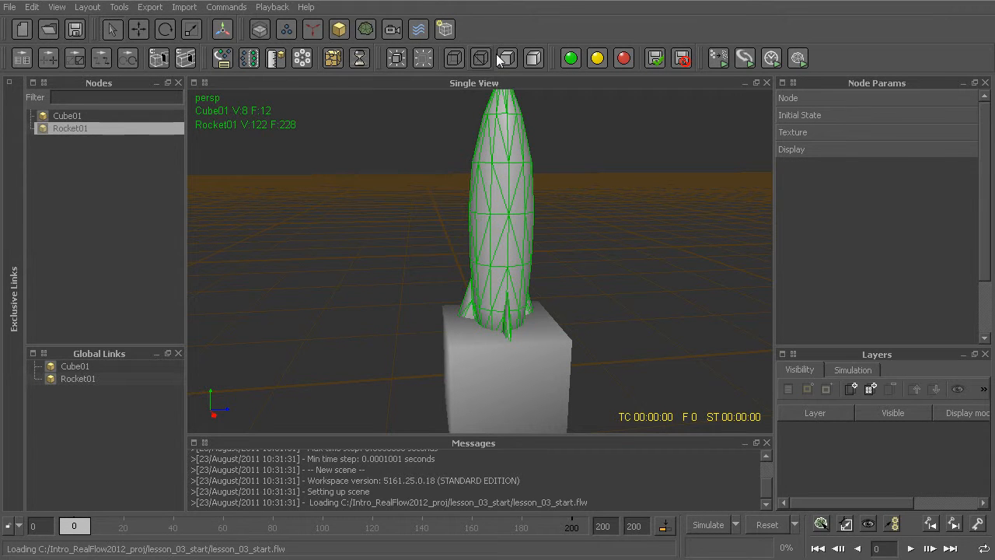
Review the viewport's zoom and centring commands, deselect the rocket, and navigate until the objects appear small and off-centre
right_click(576, 131)
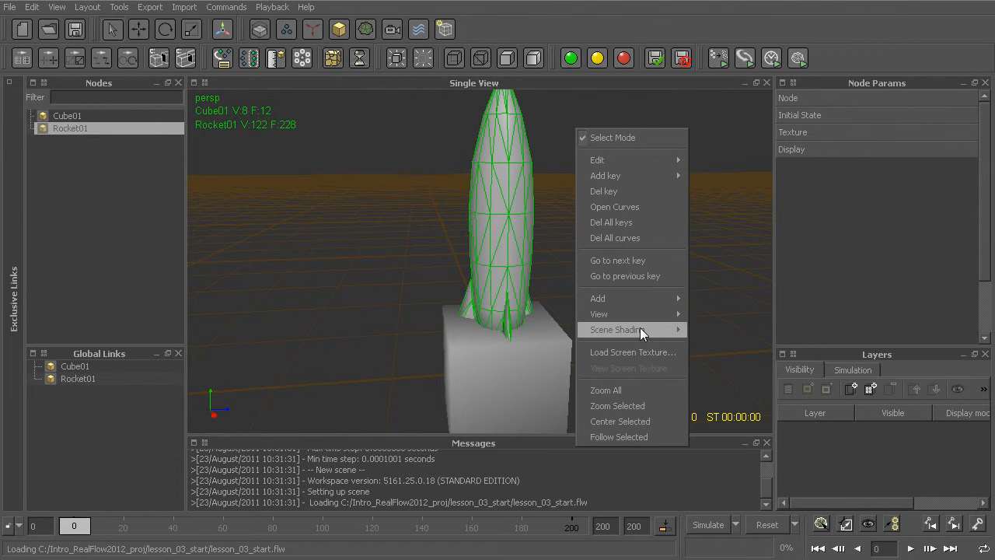
mouse_move(638, 330)
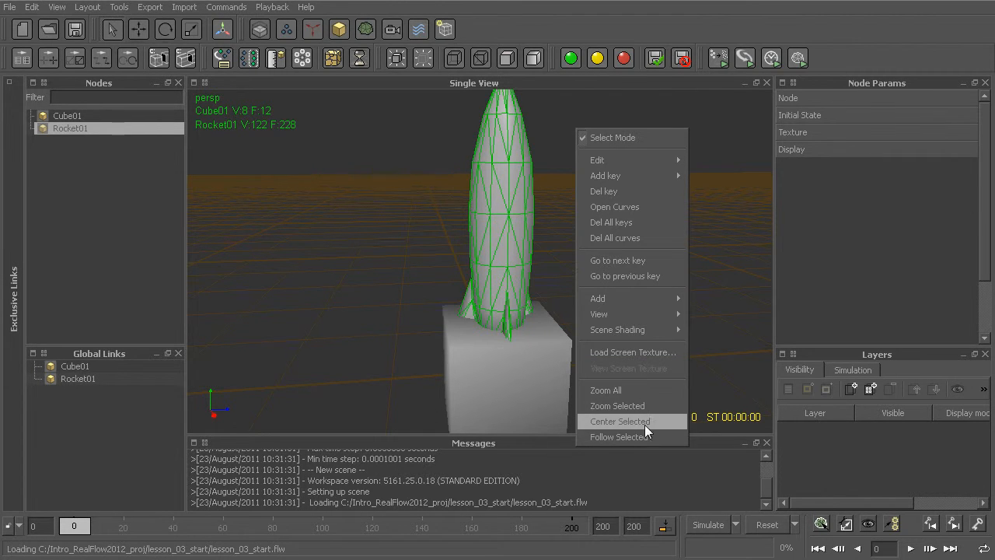
left_click(373, 235)
left_click_drag(494, 235, 550, 275, "alt")
right_click_drag(551, 276, 497, 286, "alt")
middle_click_drag(497, 285, 602, 281, "alt")
right_click_drag(603, 281, 613, 382, "alt")
middle_click_drag(532, 328, 602, 318, "alt")
left_click_drag(629, 292, 634, 270, "alt")
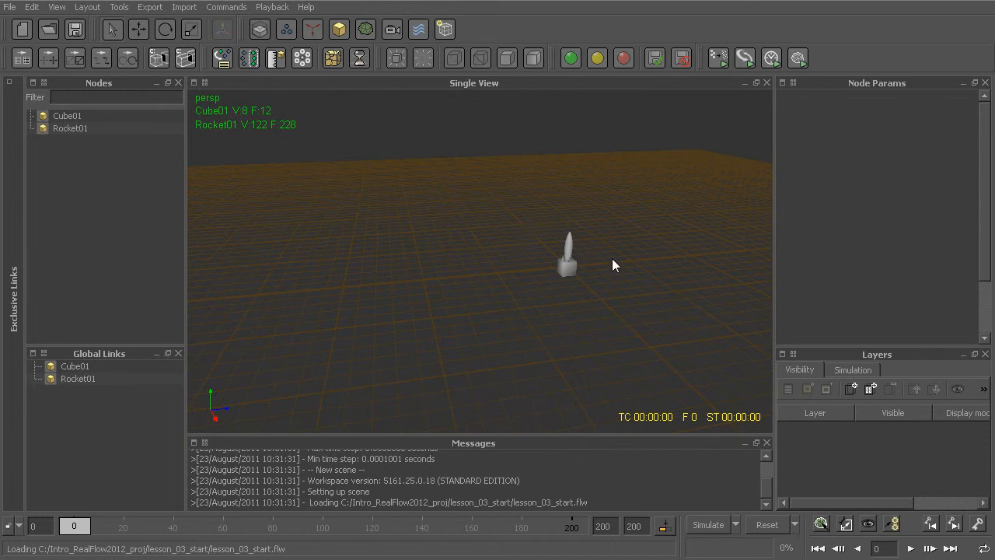
Select the distant rocket in the viewport and center the view on it
left_click(565, 253)
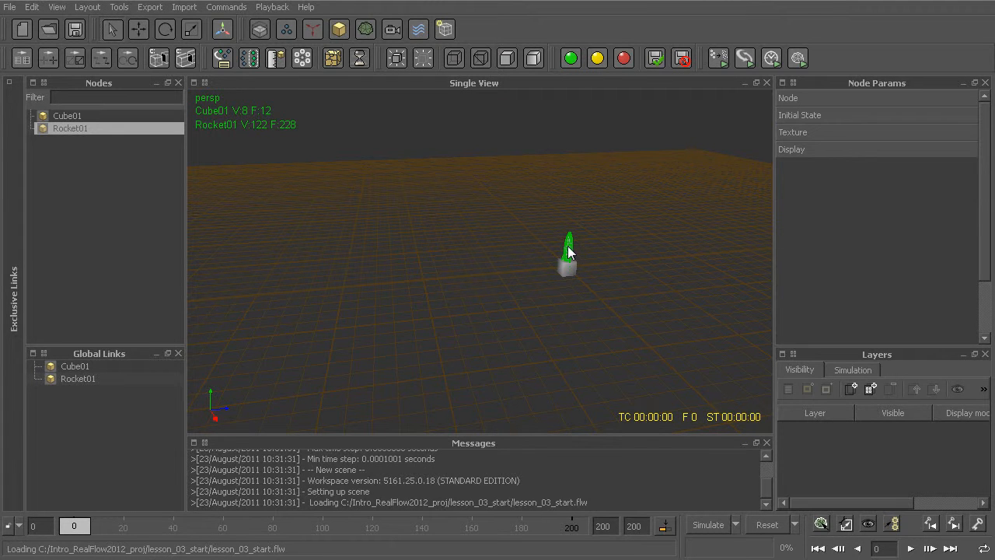
right_click(573, 242)
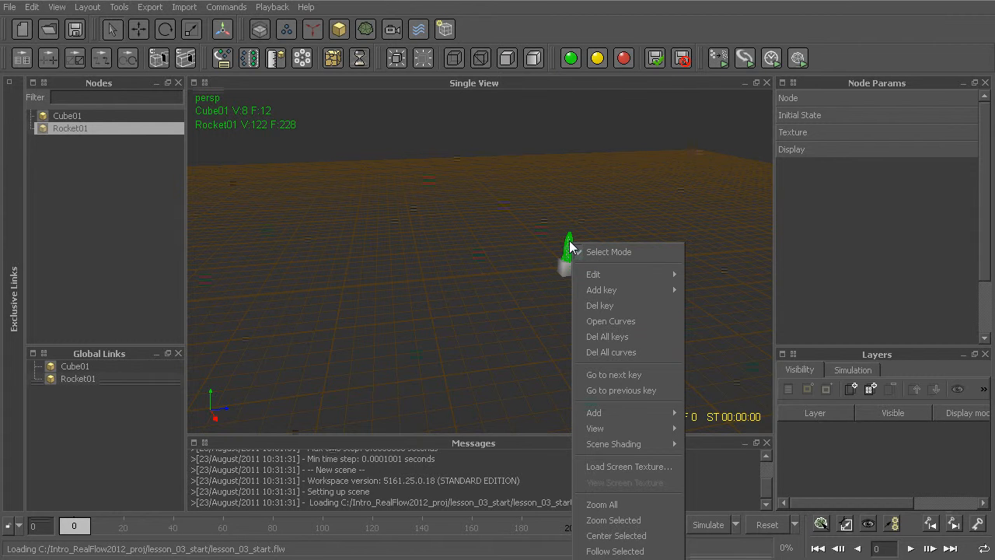
left_click(636, 536)
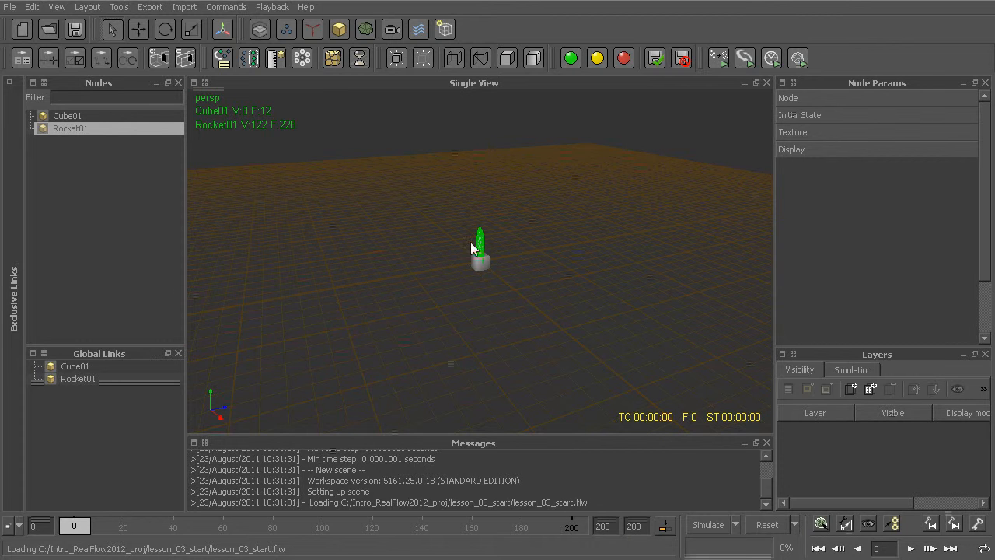
mouse_move(543, 272)
left_mouse_down("alt")
mouse_move(490, 353)
mouse_move(376, 247)
mouse_move(390, 311)
mouse_move(529, 329)
mouse_move(599, 275)
mouse_move(567, 255)
mouse_move(538, 261)
left_mouse_up("alt")
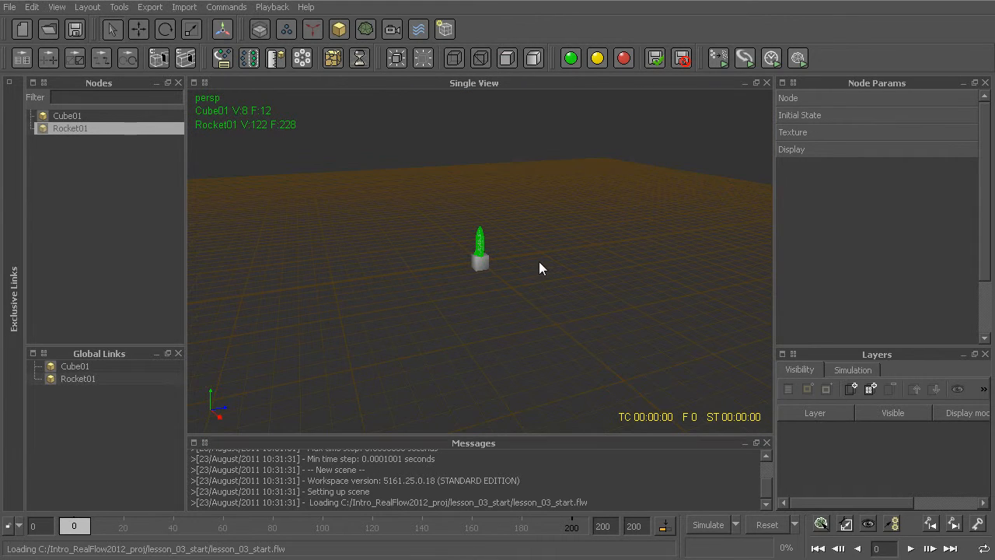
Zoom the view to the selected rocket and inspect it together with the cube from several angles
right_click(478, 231)
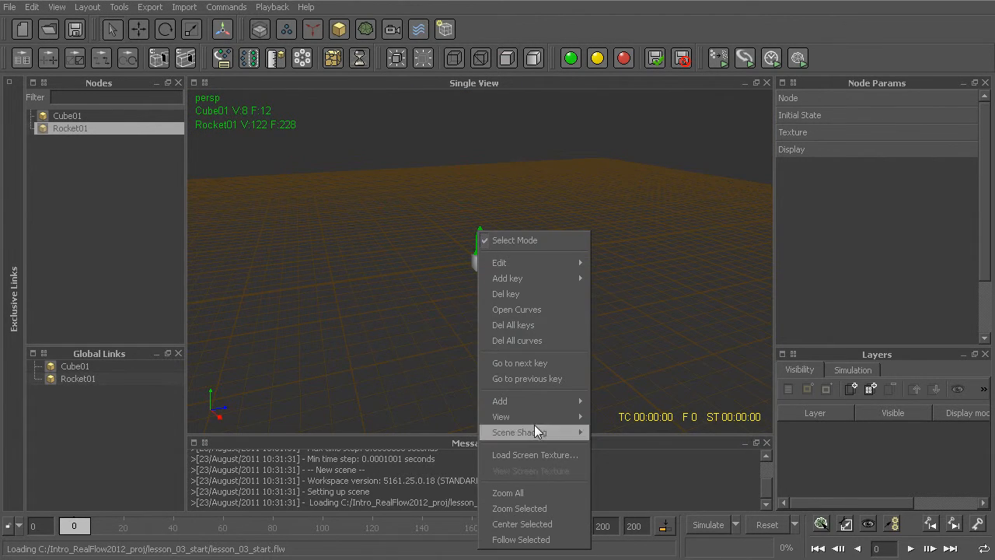
left_click(568, 507)
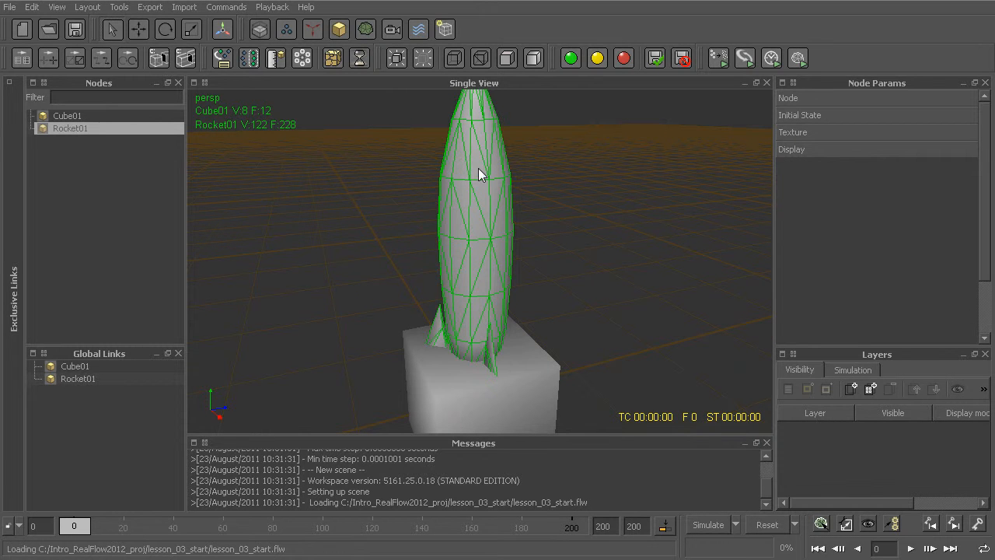
left_click_drag(502, 203, 519, 182, "alt")
right_click_drag(518, 181, 546, 299, "alt")
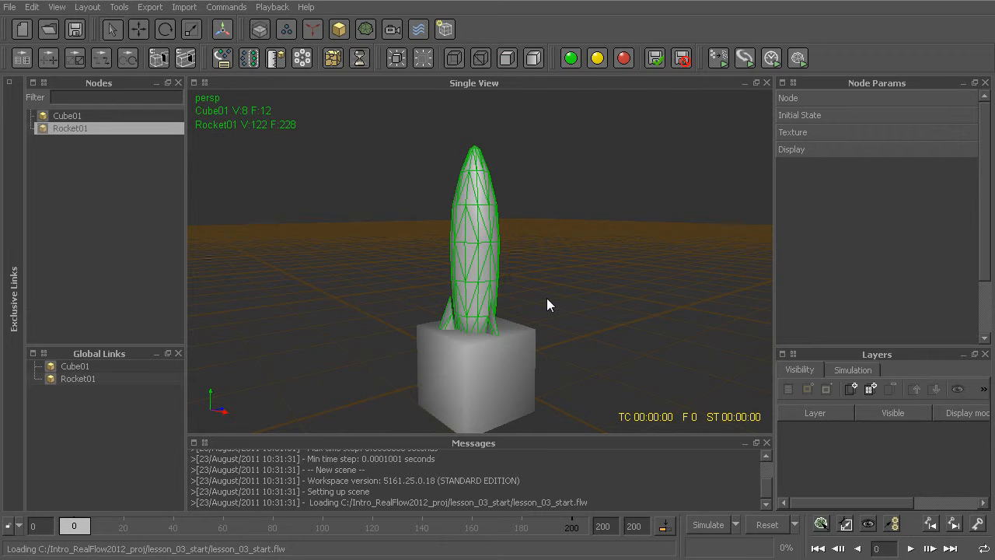
left_click_drag(520, 311, 496, 276, "alt")
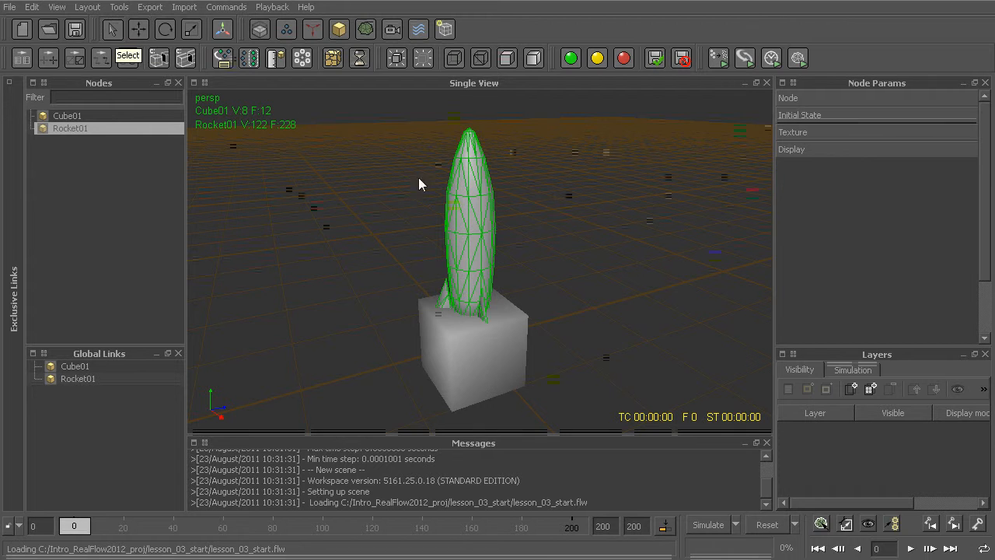
Move the rocket off the cube along Z and slightly down, to about Y -0.16 and Z -2.24
left_click(139, 28)
left_click_drag(487, 307, 419, 289, "alt")
left_click_drag(540, 360, 387, 338)
mouse_move(332, 271)
left_mouse_down()
mouse_move(329, 221)
mouse_move(331, 281)
left_mouse_up()
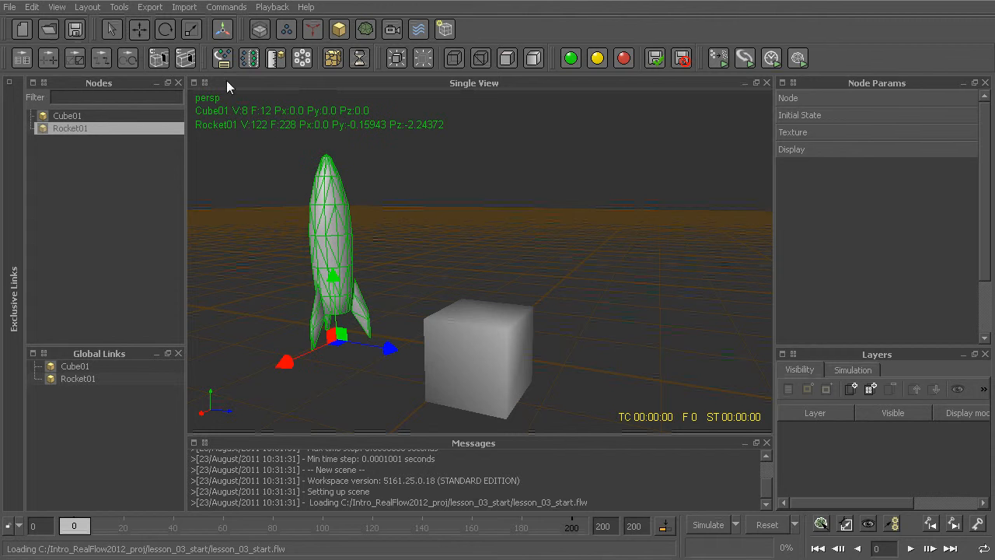
Rotate the rocket about 54° around X and move it along its local Y axis to about Y -0.02, Z -2.05
left_click(165, 29)
left_click_drag(380, 311, 474, 360)
left_click(140, 29)
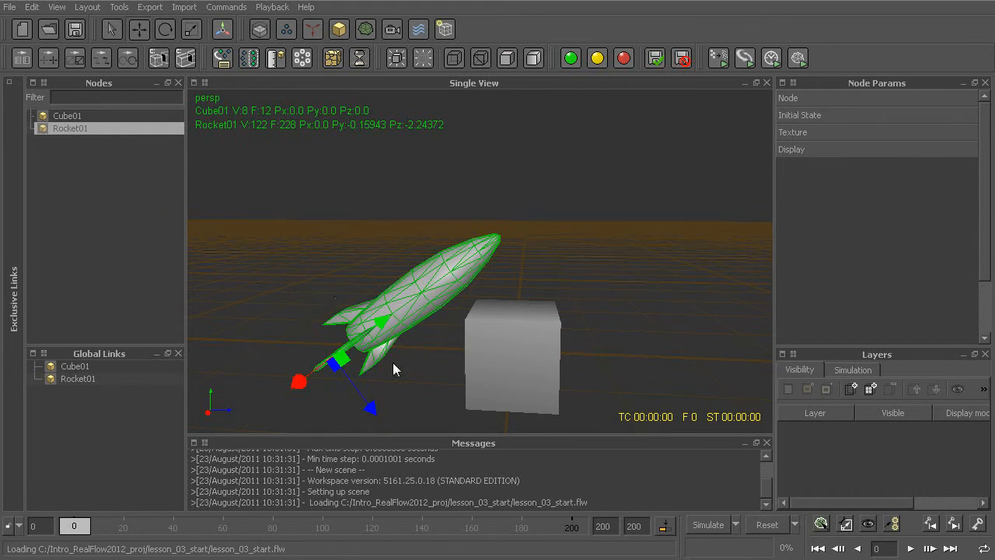
left_click_drag(334, 296, 440, 356, "alt")
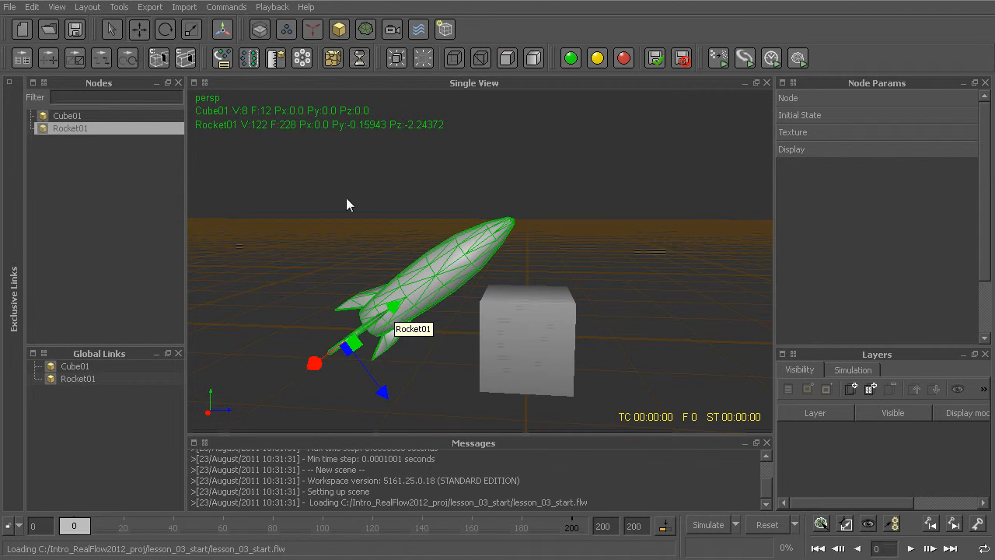
mouse_move(393, 314)
left_mouse_down()
mouse_move(463, 256)
mouse_move(471, 224)
mouse_move(352, 339)
mouse_move(498, 246)
mouse_move(514, 223)
mouse_move(362, 315)
mouse_move(423, 303)
mouse_move(595, 187)
mouse_move(411, 282)
mouse_move(385, 313)
left_mouse_up()
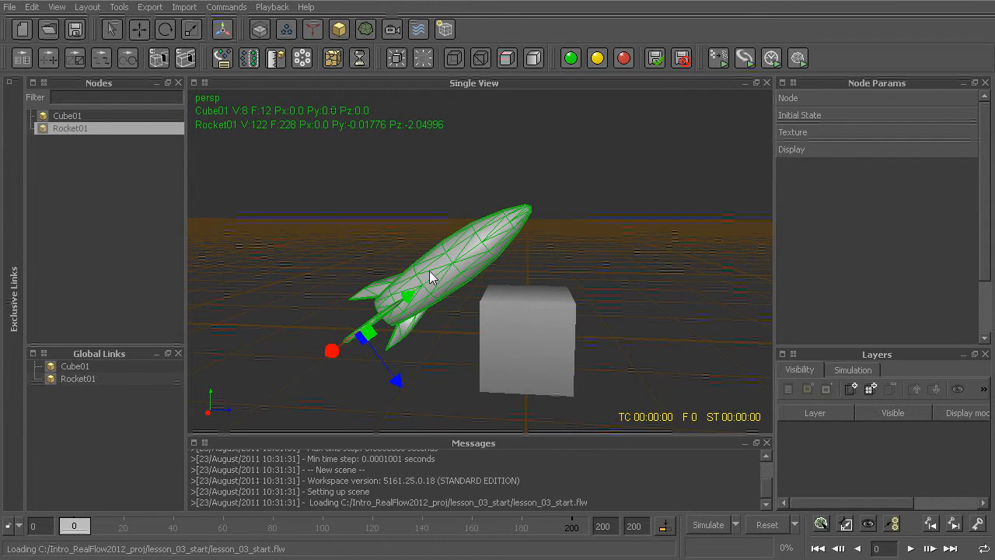
left_click_drag(491, 251, 513, 245, "alt")
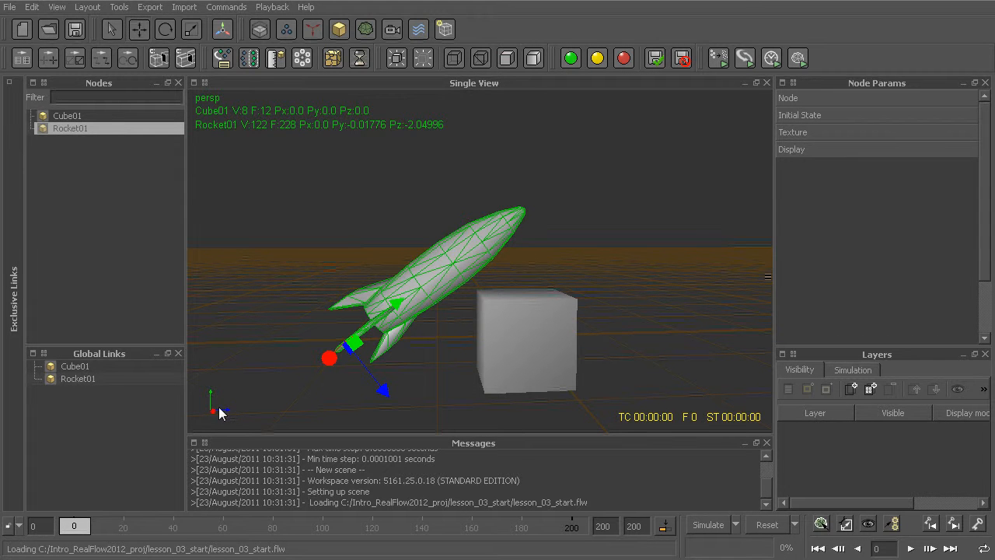
Switch the rocket's move gizmo to global axes and move the rocket along Z to about -2.12
left_click(225, 35)
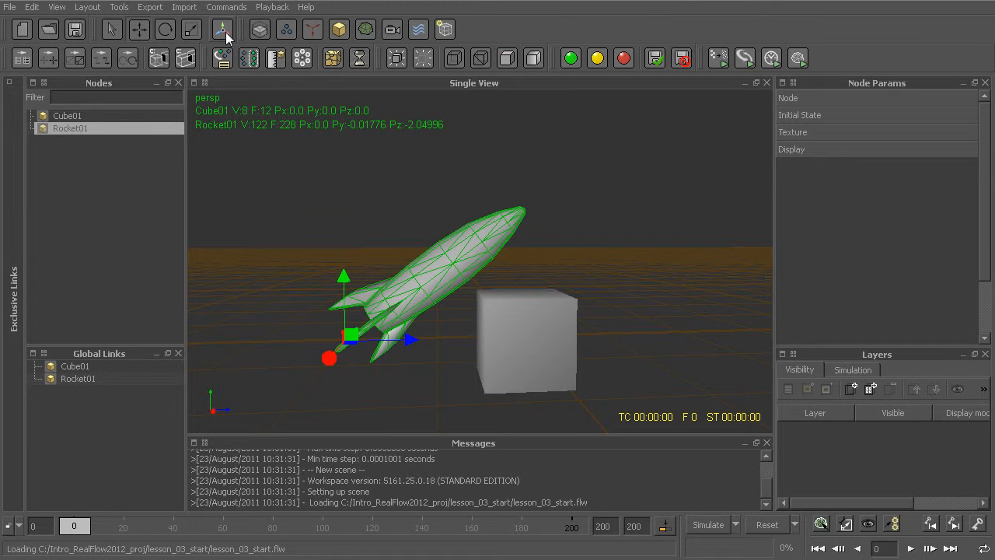
left_click(225, 36)
left_click(226, 35)
mouse_move(406, 337)
left_mouse_down()
mouse_move(633, 334)
mouse_move(400, 342)
mouse_move(423, 344)
mouse_move(407, 324)
left_mouse_up()
left_click_drag(458, 331, 401, 334)
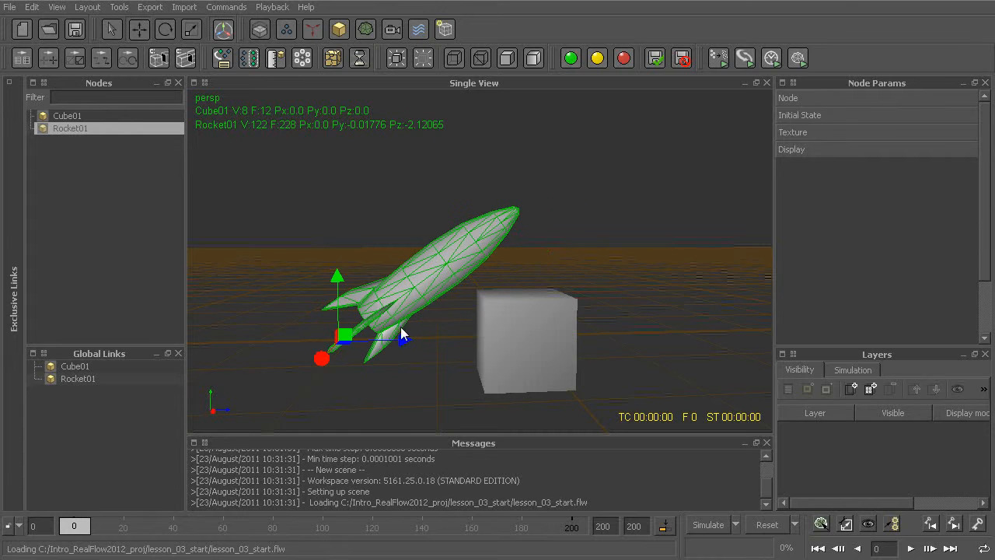
Compare the gizmo orientation on the cube and the rocket, and switch the rocket's gizmo back to local axes
left_click(541, 329)
left_click(426, 274)
left_click(533, 366)
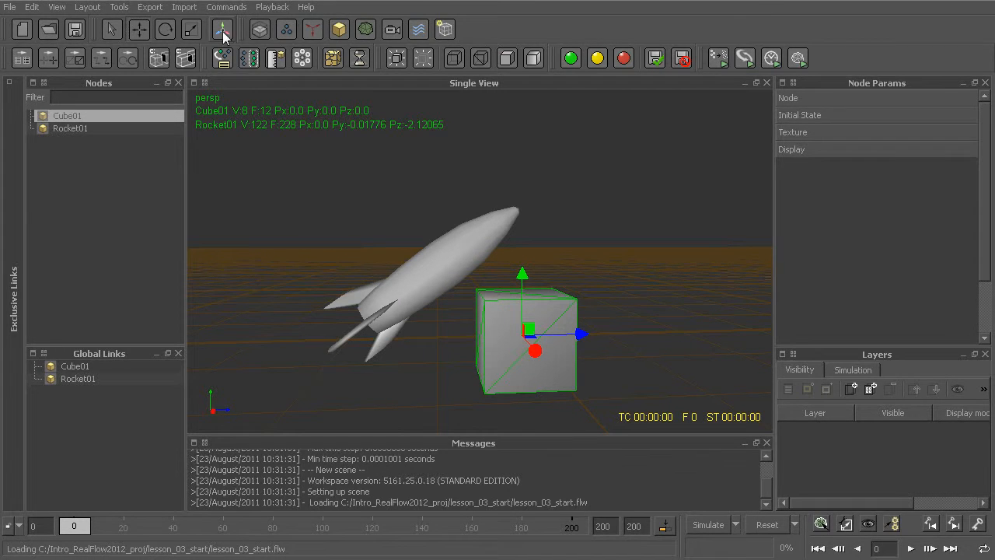
left_click(433, 274)
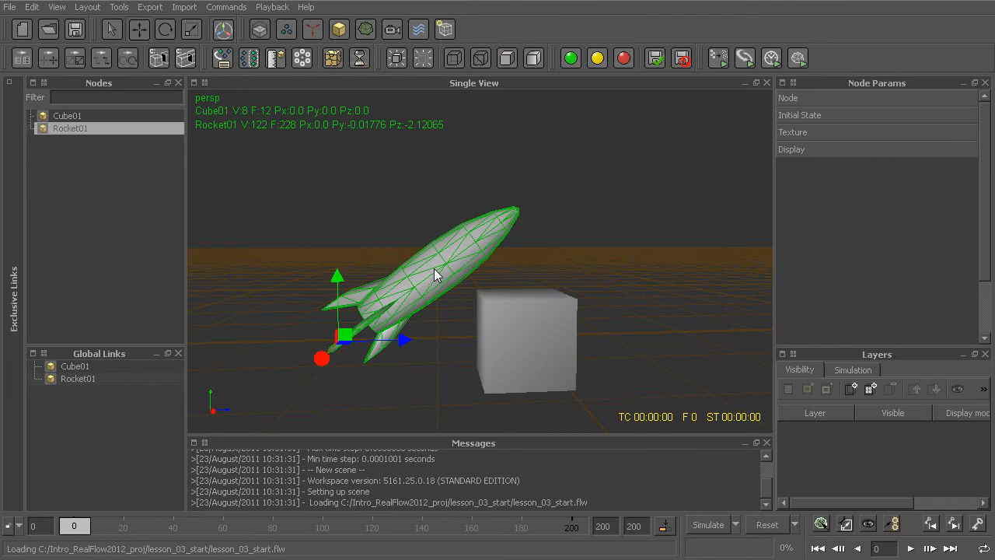
left_click(223, 29)
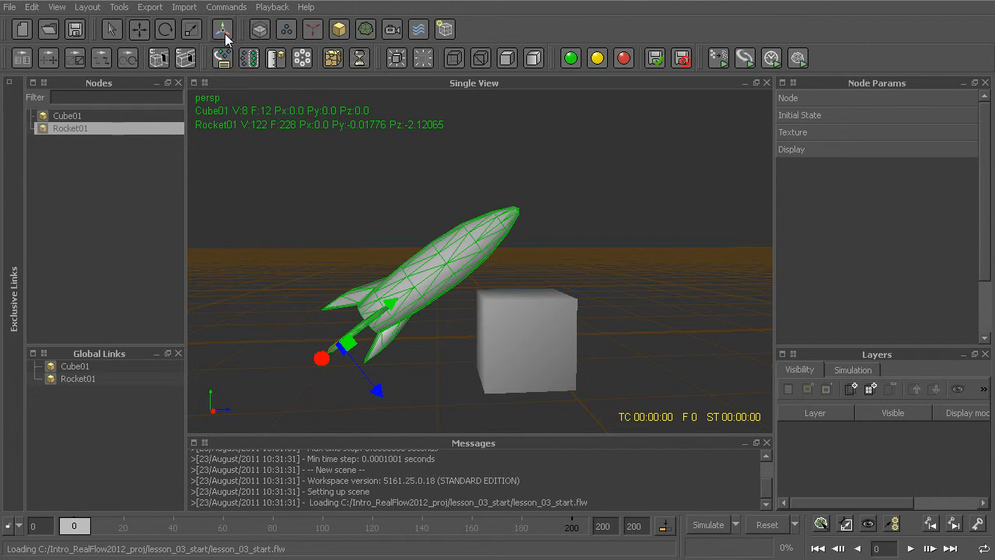
mouse_move(477, 311)
left_mouse_down("alt")
mouse_move(451, 307)
mouse_move(463, 311)
left_mouse_up("alt")
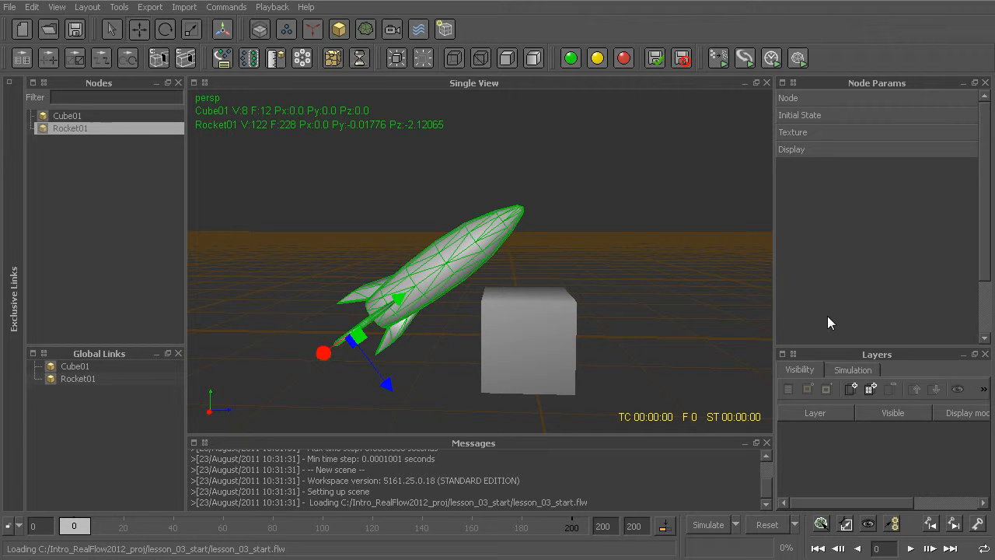
Expand the rocket's Node parameters and examine its Position, Rotation and Scale entries
left_click(810, 99)
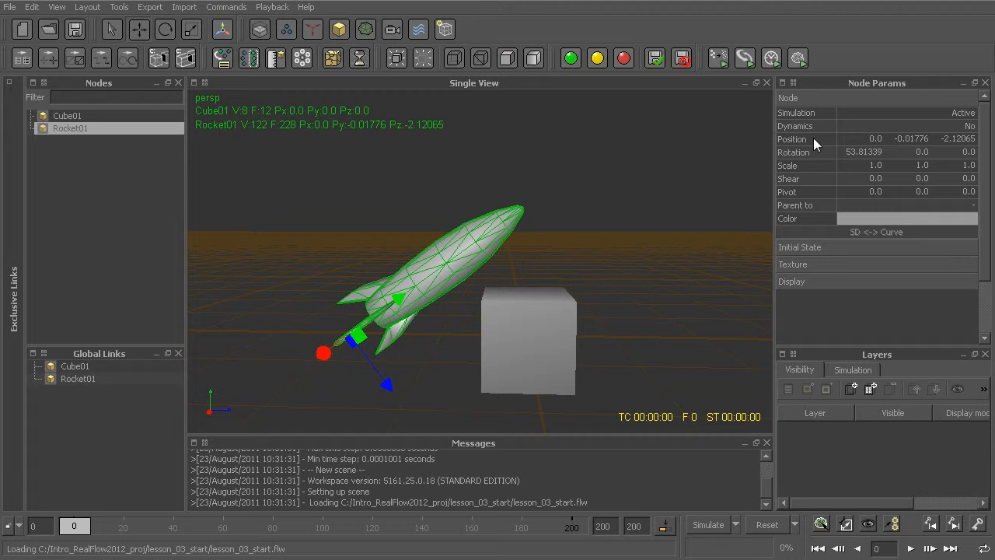
left_click(813, 138)
left_click(810, 152)
left_click(811, 168)
left_click(815, 153)
left_click(821, 139)
Set the rocket's Y position to 1.0 in its Node parameters
left_click(910, 140)
left_click_drag(904, 138, 925, 138)
double_click(913, 139)
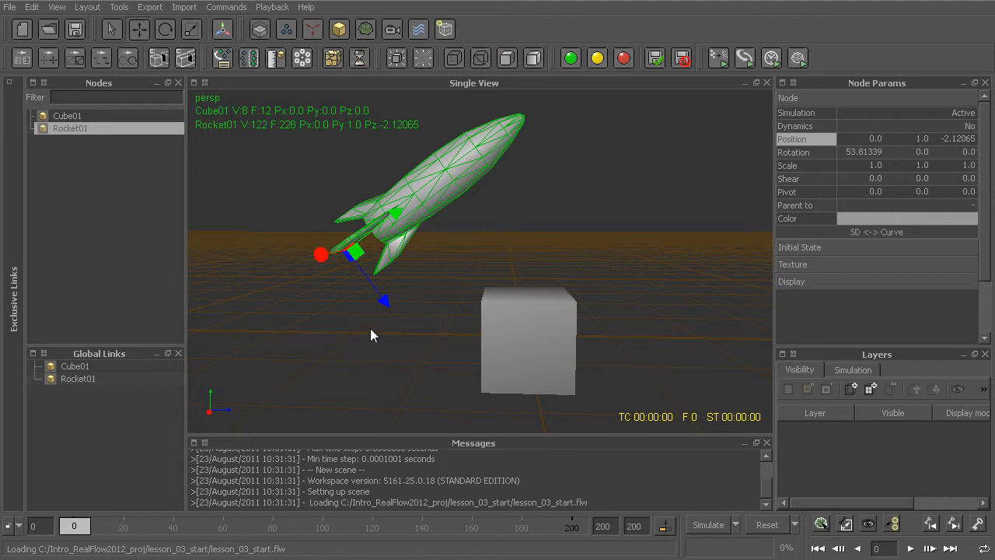
double_click(922, 139)
Open the rocket's X scale value for editing and view the rocket and cube from another angle
double_click(875, 165)
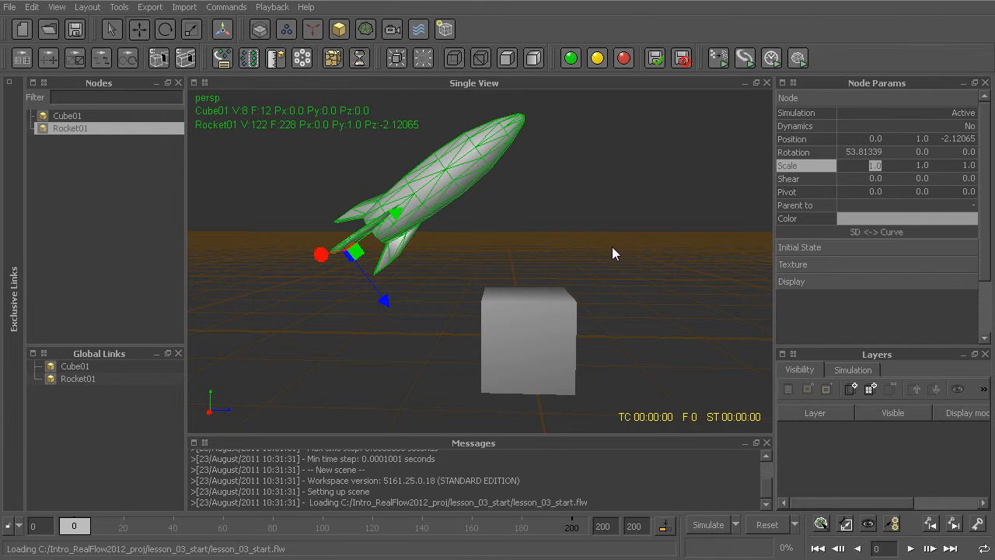
left_click_drag(595, 240, 554, 265, "alt")
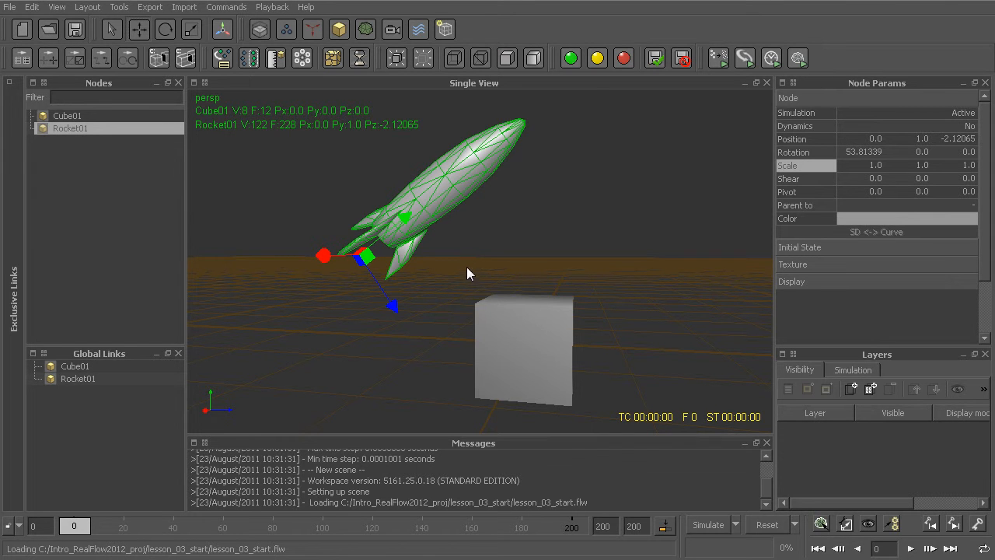
mouse_move(469, 263)
left_mouse_down("alt")
mouse_move(321, 272)
mouse_move(441, 284)
mouse_move(526, 267)
mouse_move(473, 275)
mouse_move(466, 262)
left_mouse_up("alt")
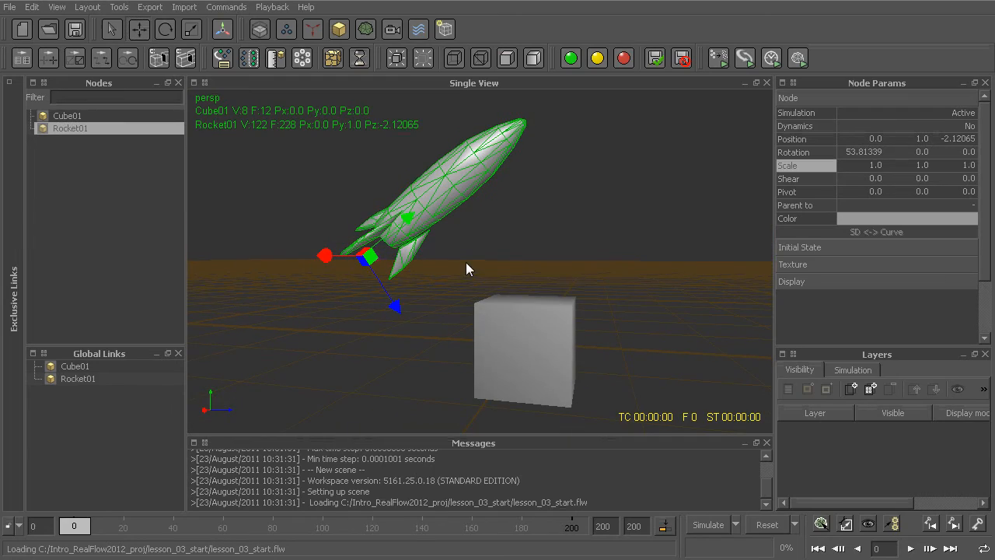